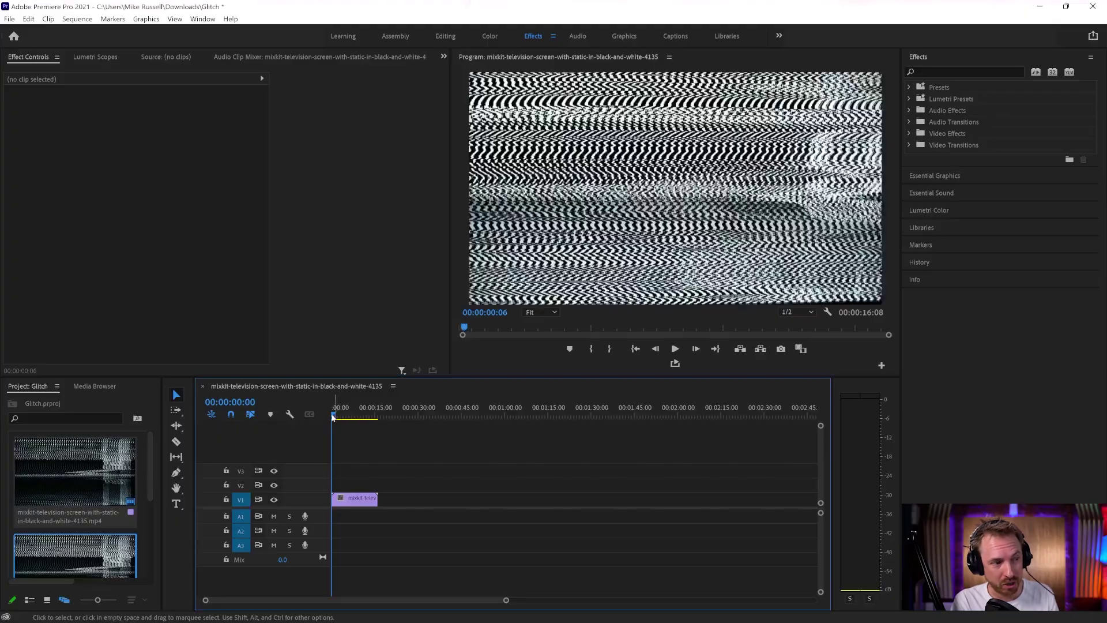
Preview the TV static clip, then zoom the timeline in until it fills the track area.
mouse_move(332, 416)
left_mouse_down()
mouse_move(348, 414)
mouse_move(324, 420)
left_mouse_up()
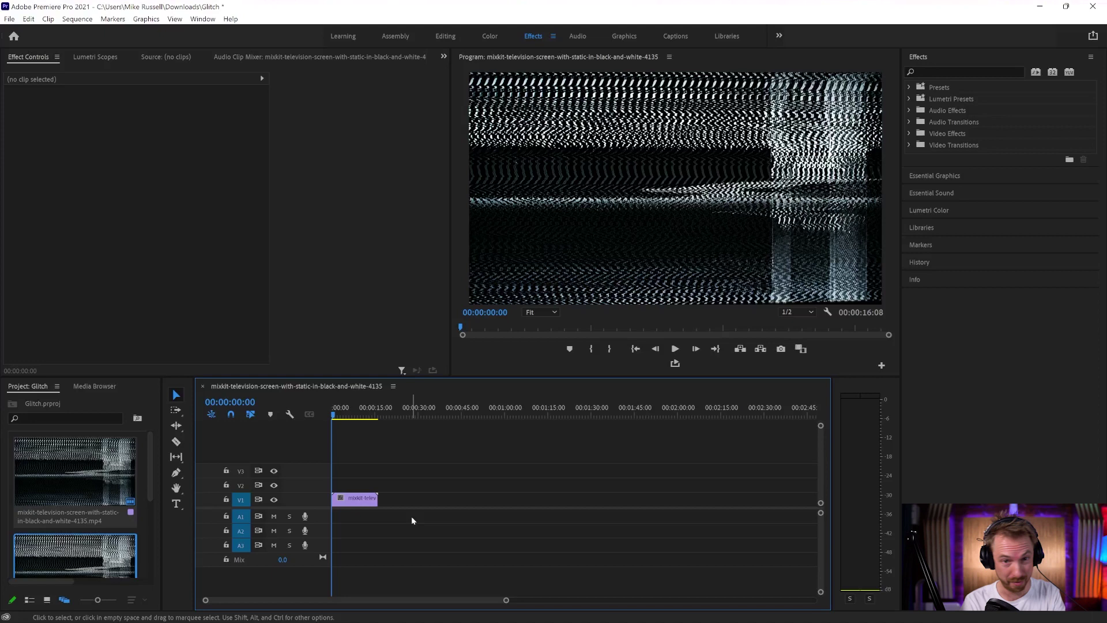
key("equal")
key("equal")
key("equal")
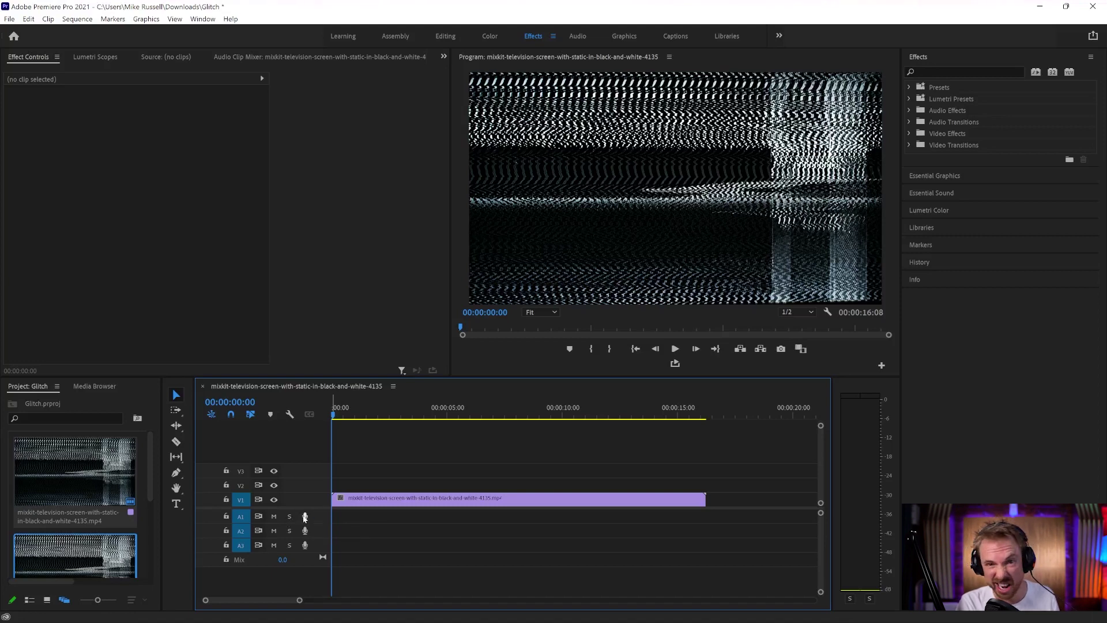
Record a short voice-over clip onto track A1.
left_click(305, 518)
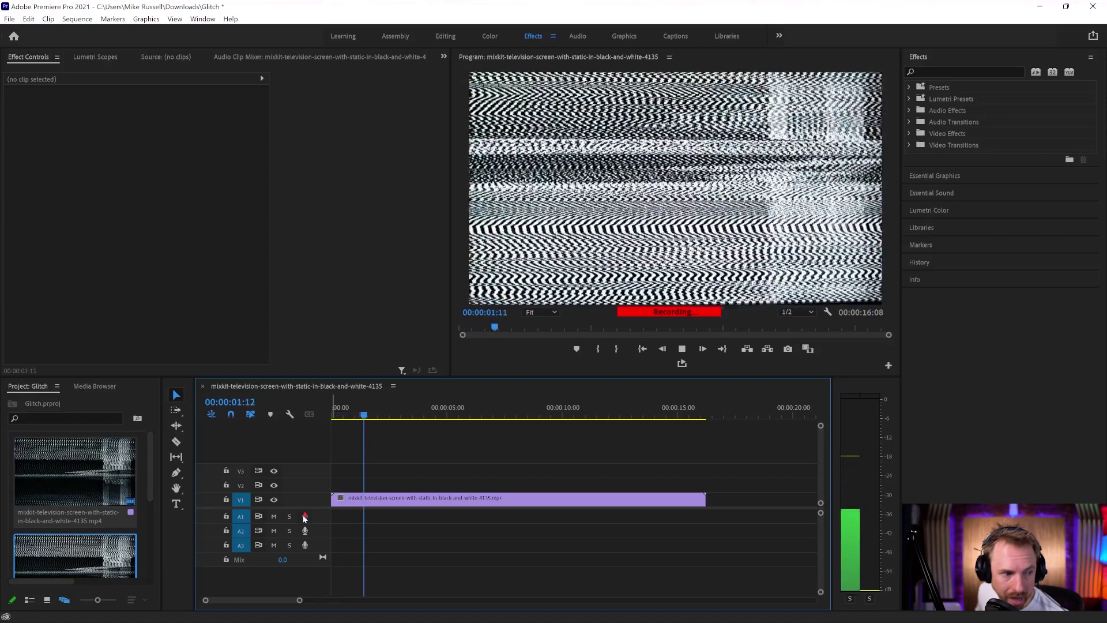
left_click(305, 517)
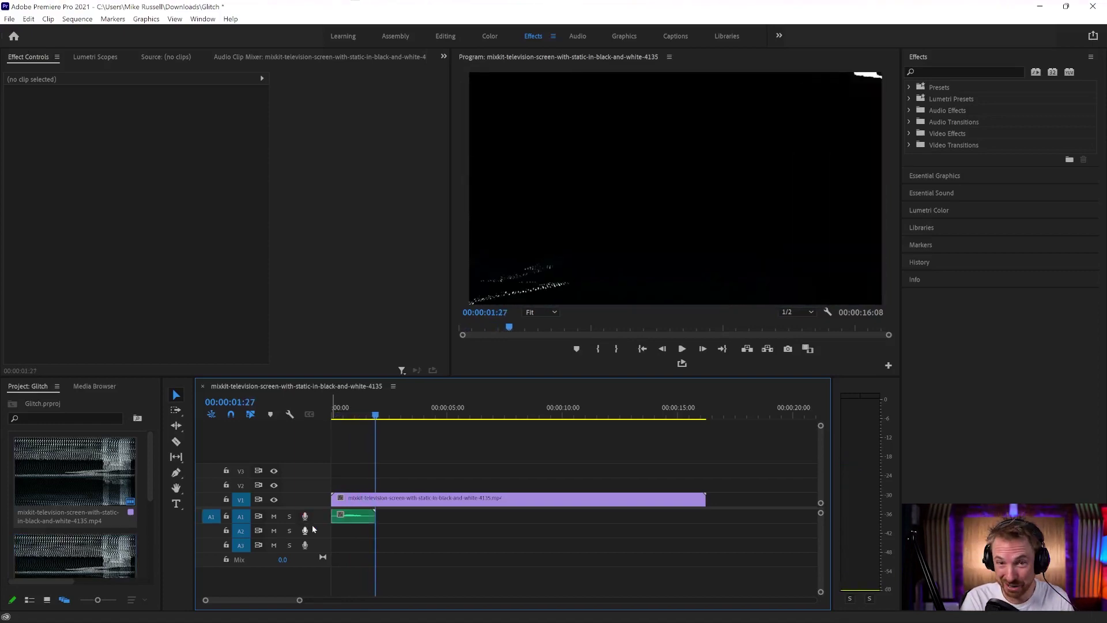
left_click(358, 515)
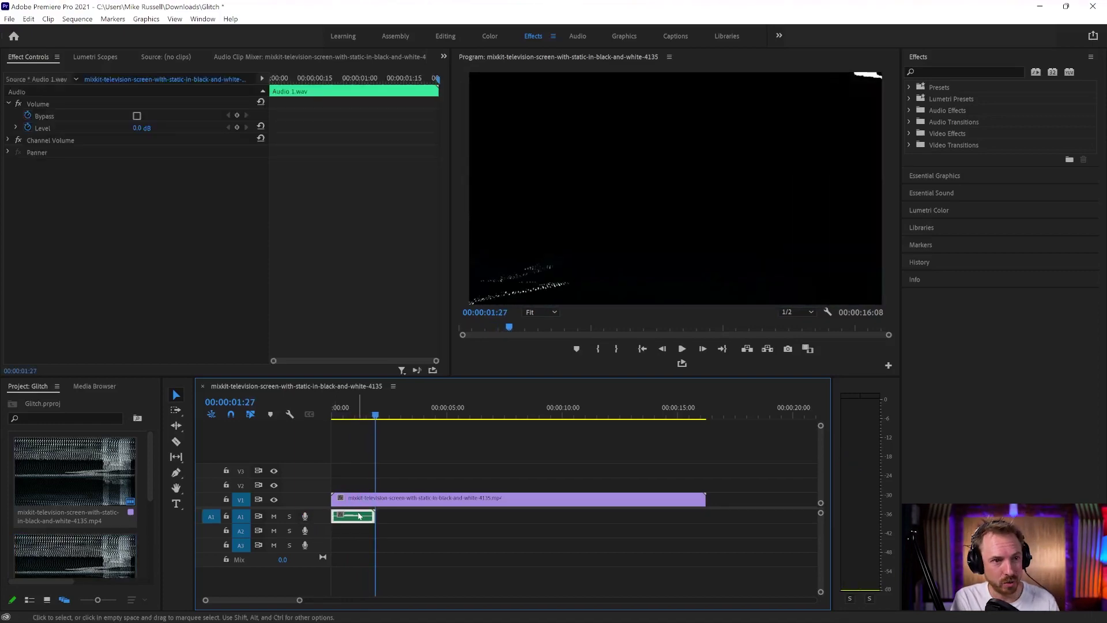
Apply the Fill Right with Left effect to the voice clip and preview it.
left_click(923, 70)
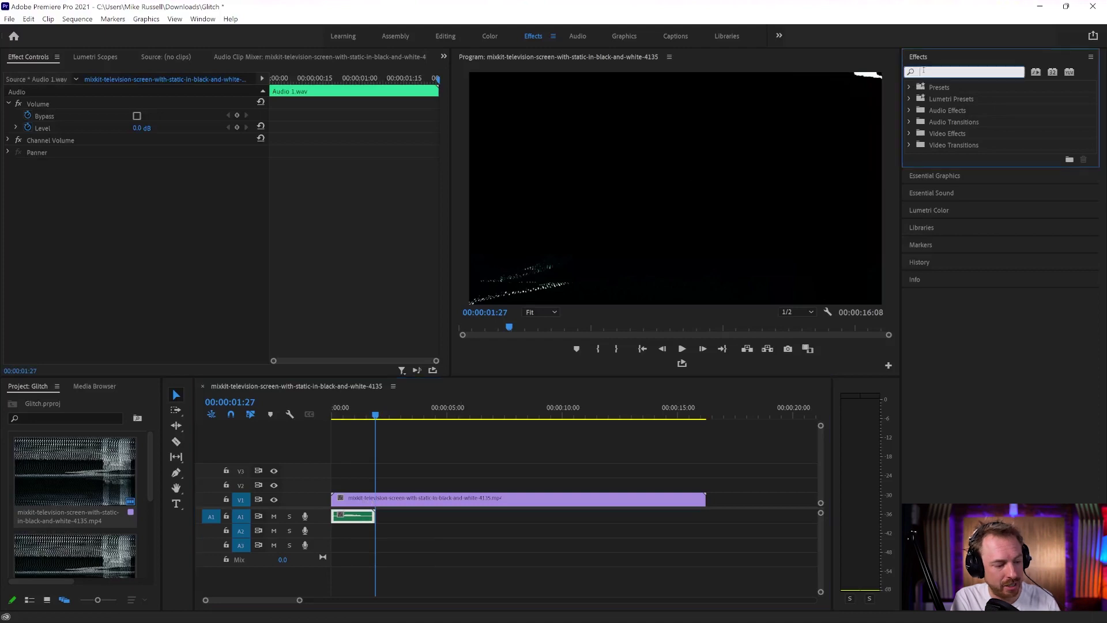
type("fill")
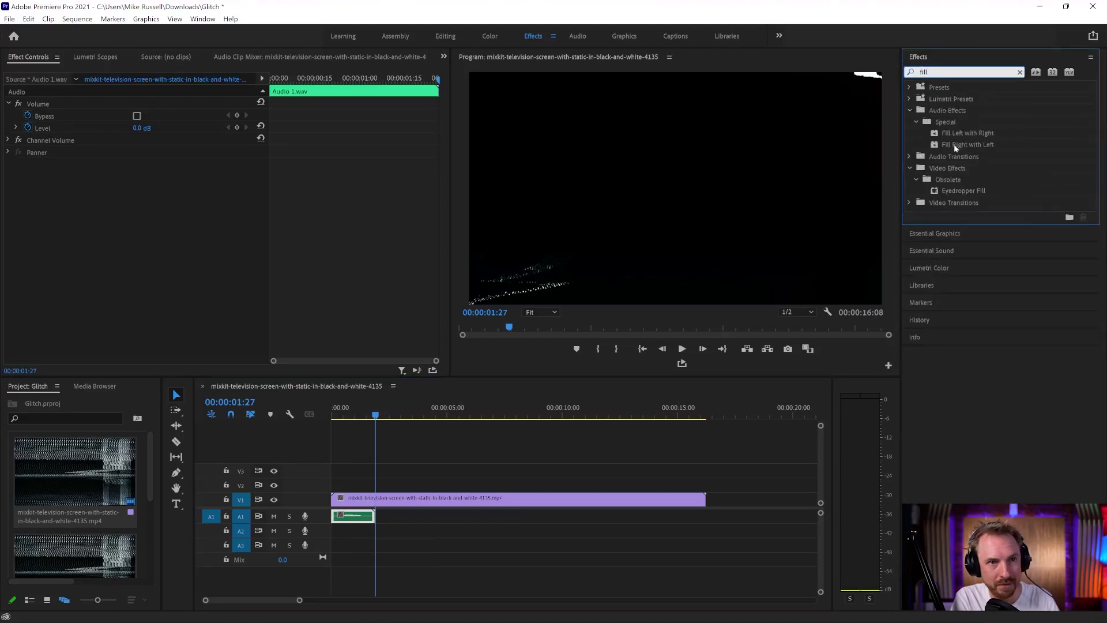
left_click_drag(955, 148, 529, 563)
left_click_drag(346, 517, 347, 517)
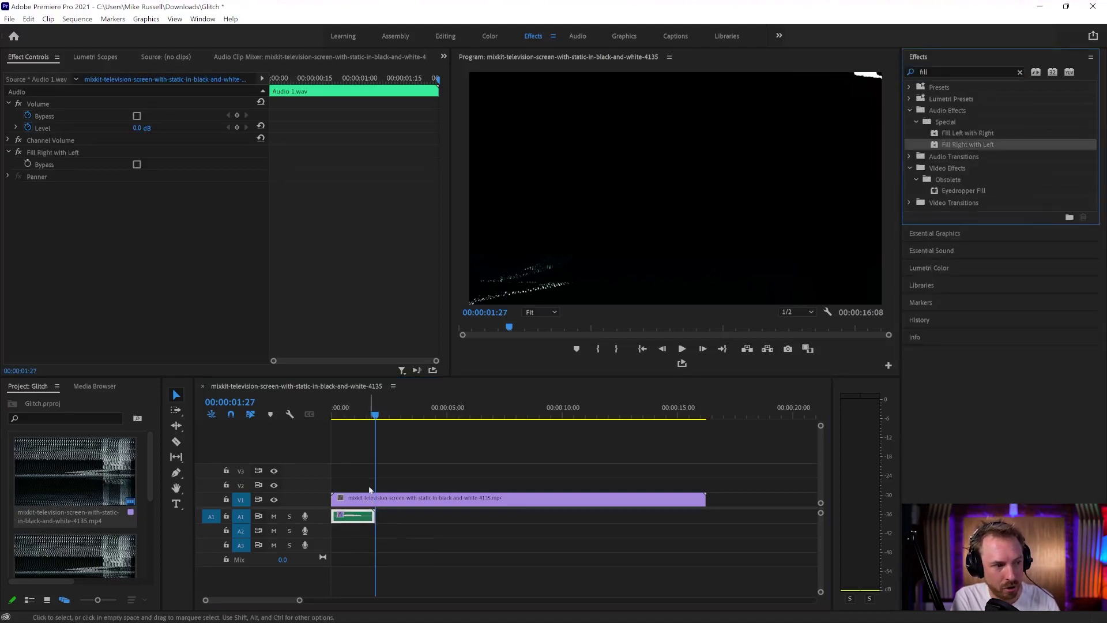
left_click(336, 407)
key("space")
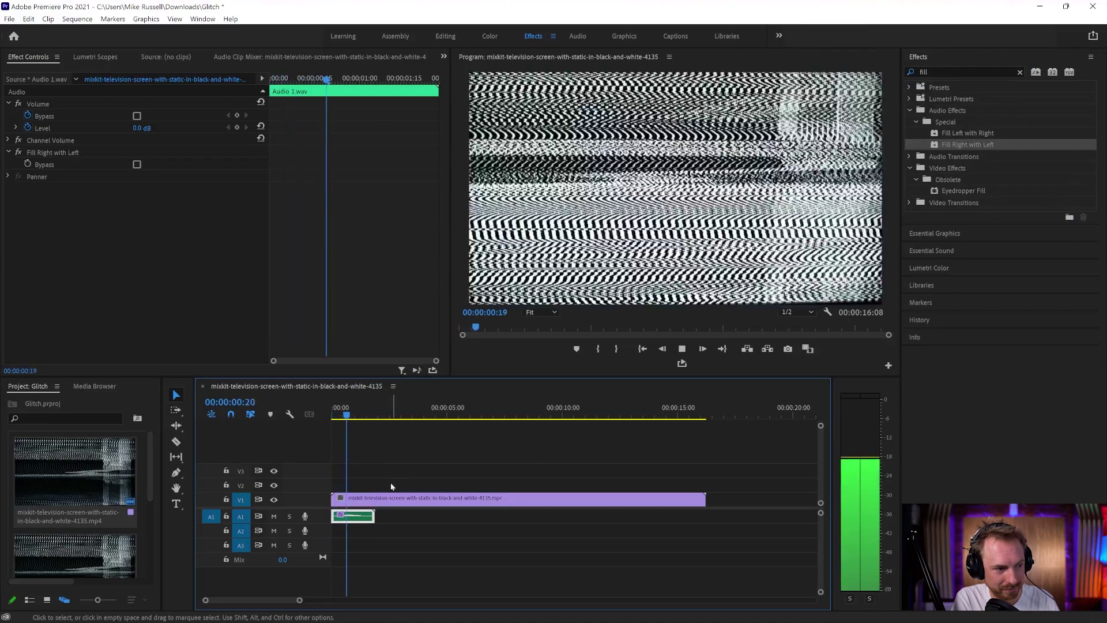
key("space")
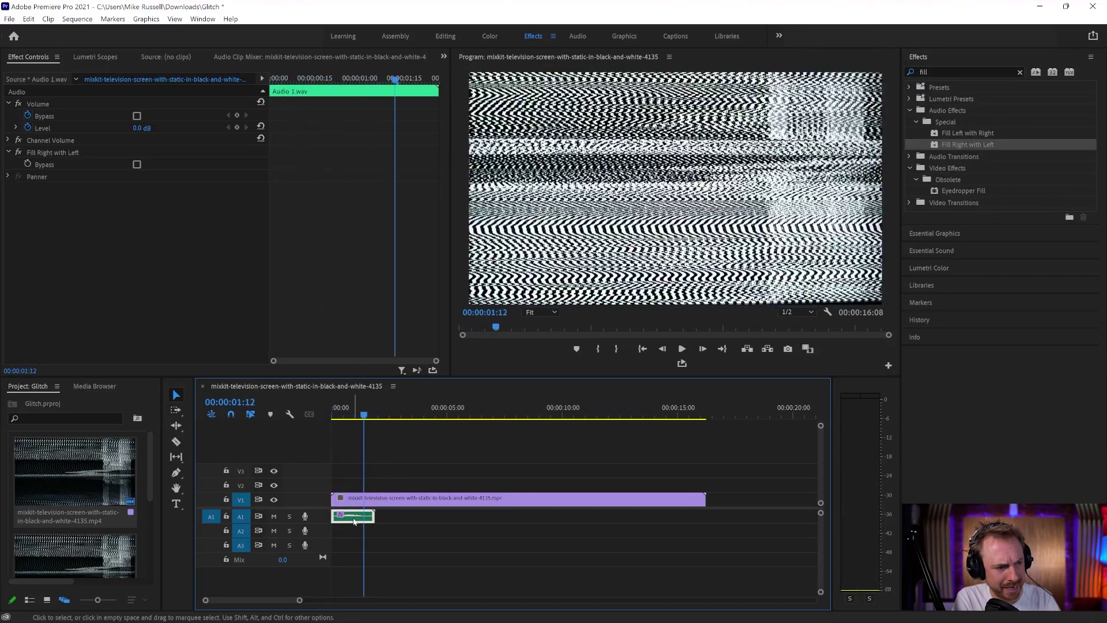
Normalize the voice clip's gain to Max Peak and play it back from the start.
key("g")
left_click(475, 319)
left_click(615, 290)
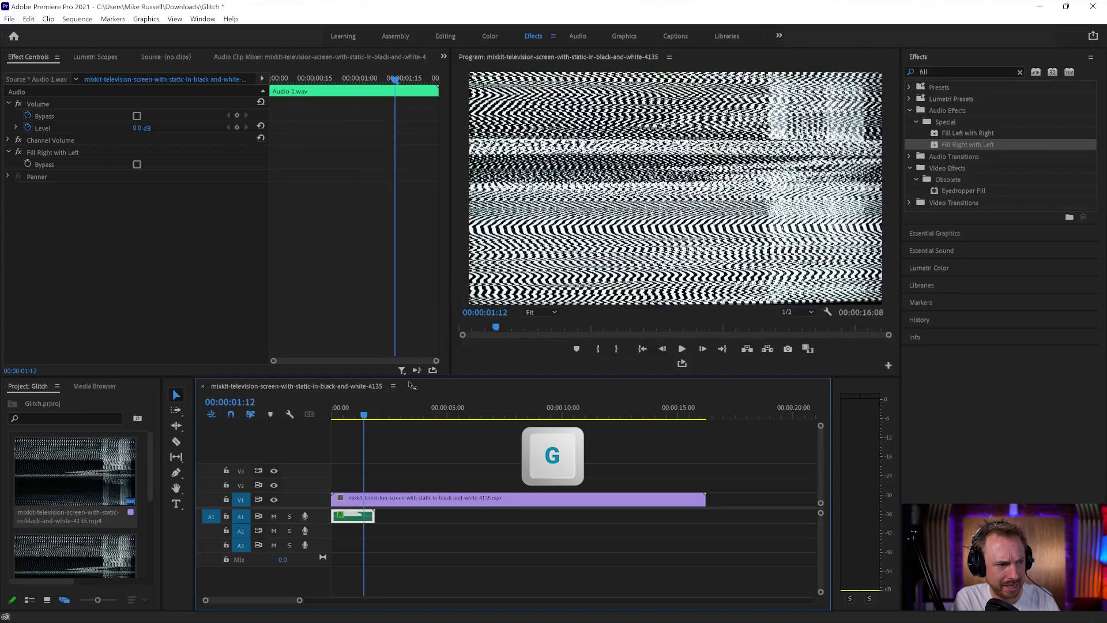
key("Home")
key("space")
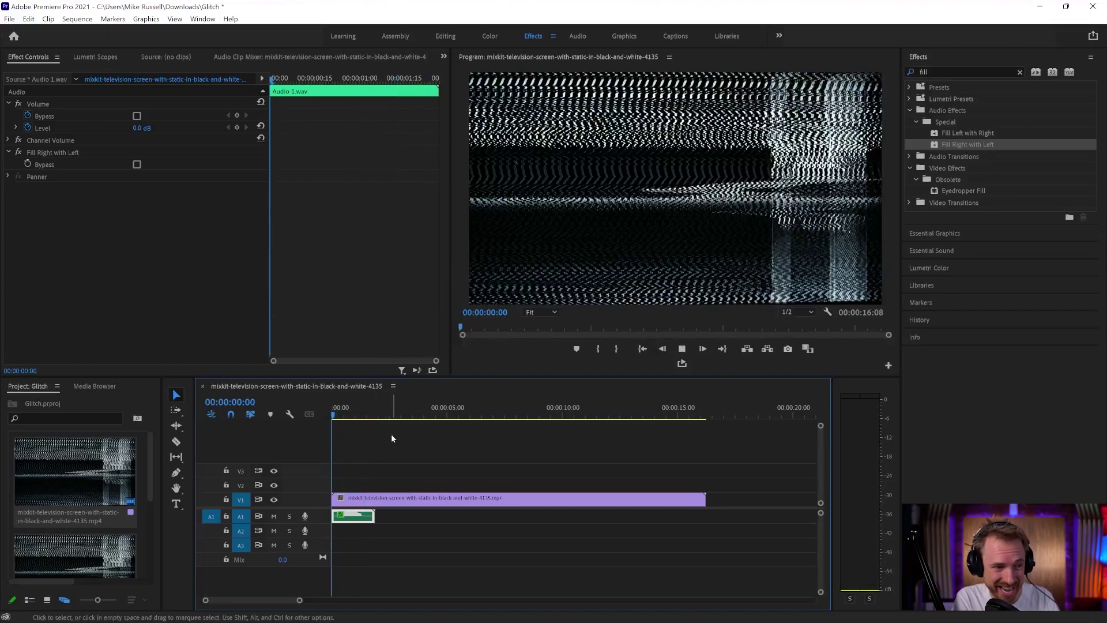
key("space")
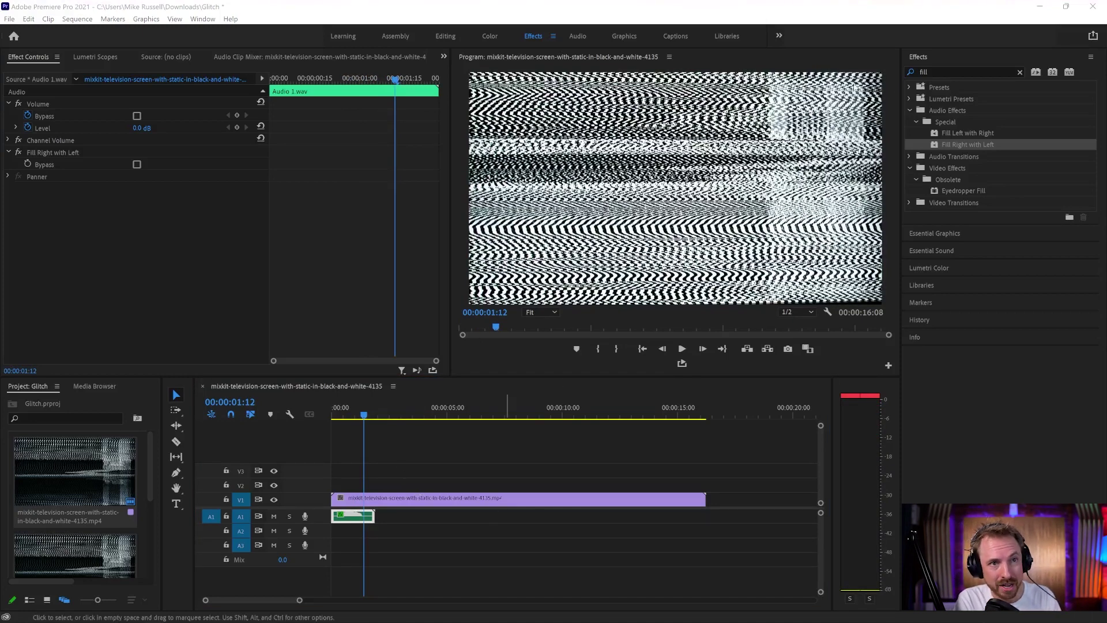
Apply the Pitch Shifter effect to the voice clip.
left_click(940, 74)
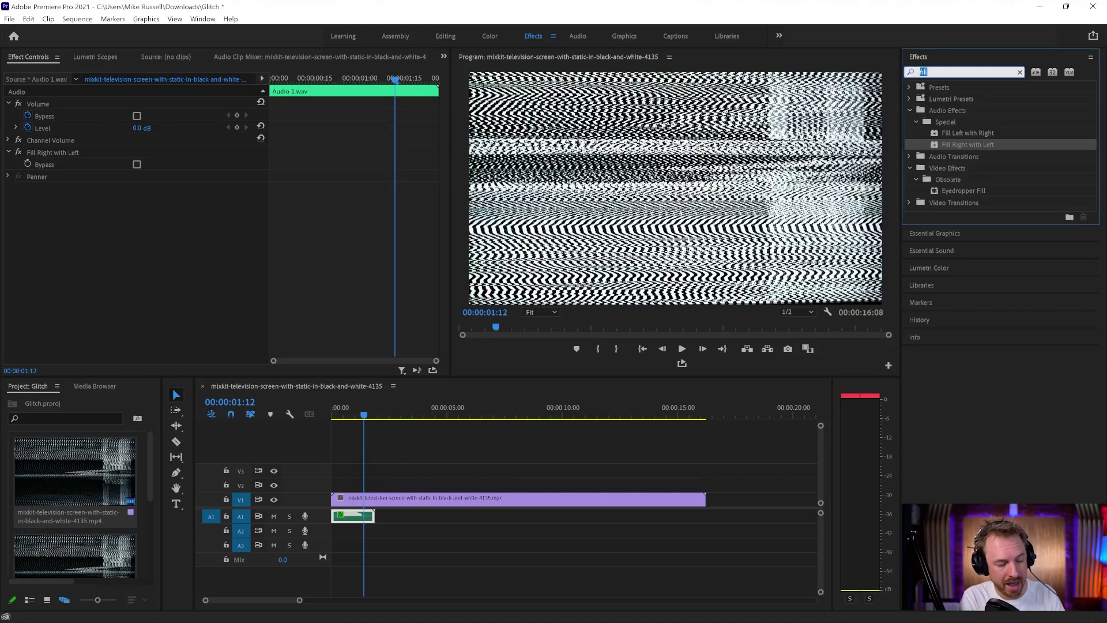
type("pitch")
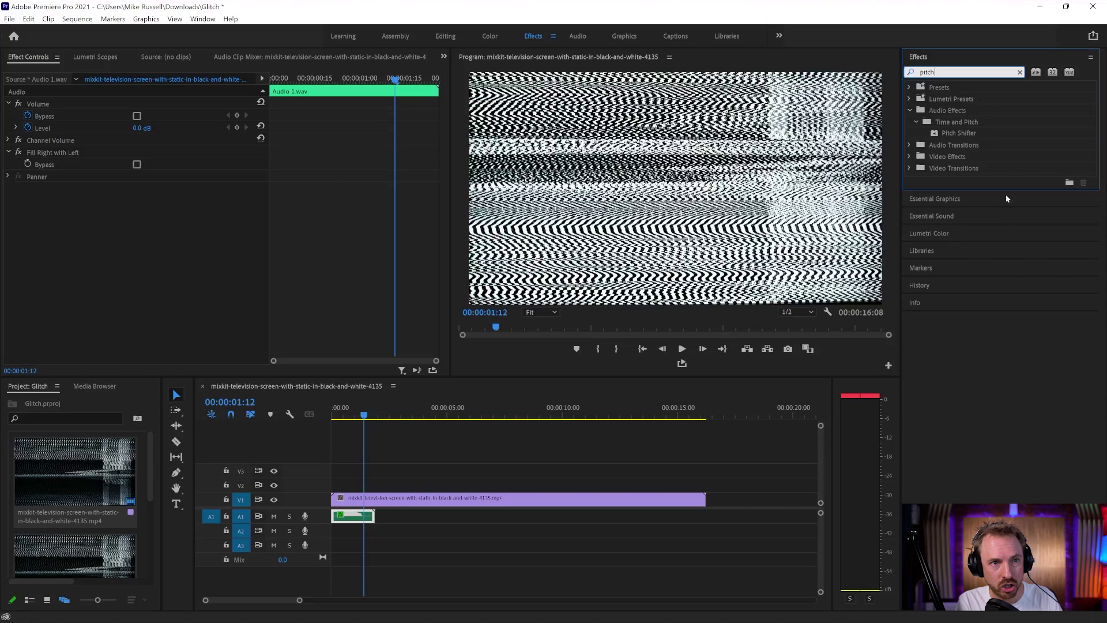
left_click(946, 135)
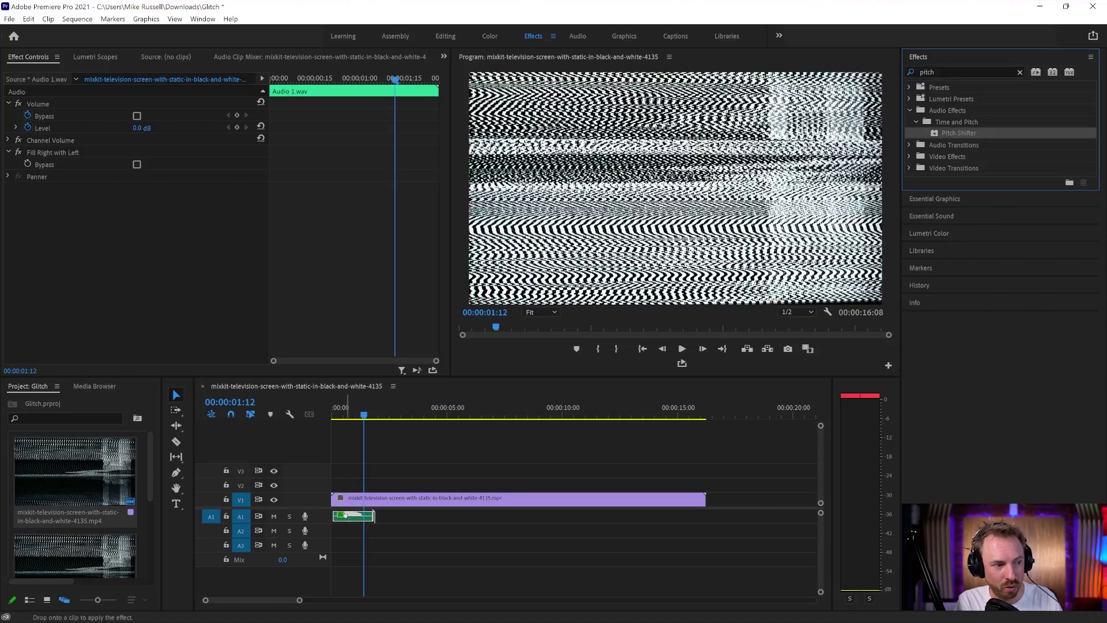
left_click_drag(346, 515, 347, 516)
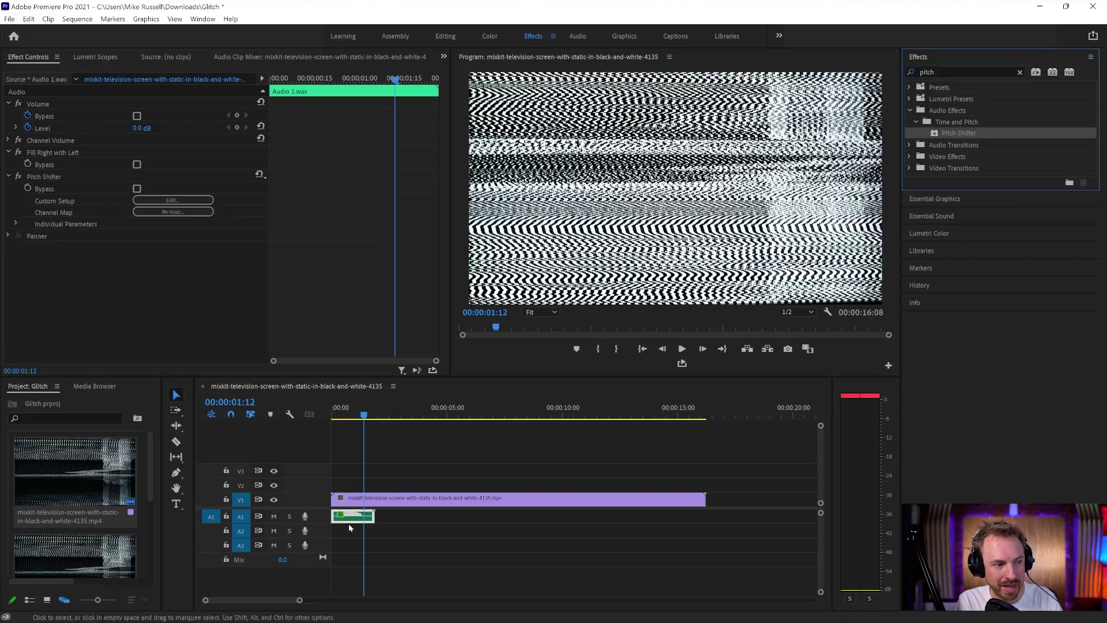
Lower the Pitch Shifter to -12 semitones (ratio 0.5000) and preview the deeper voice.
left_click(165, 202)
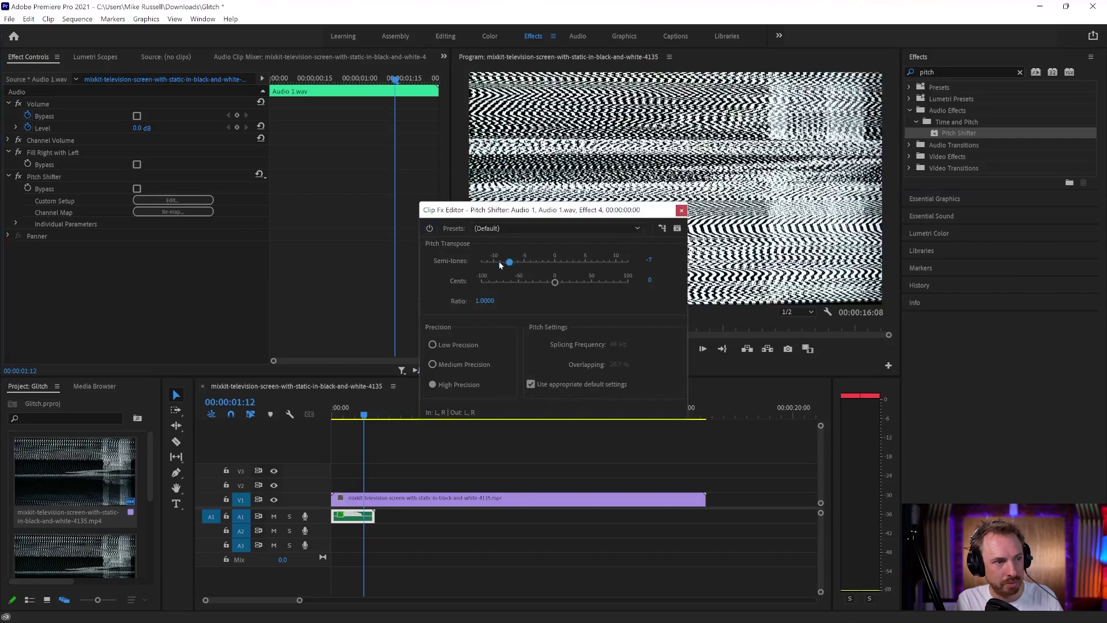
left_click_drag(363, 414, 322, 418)
key("space")
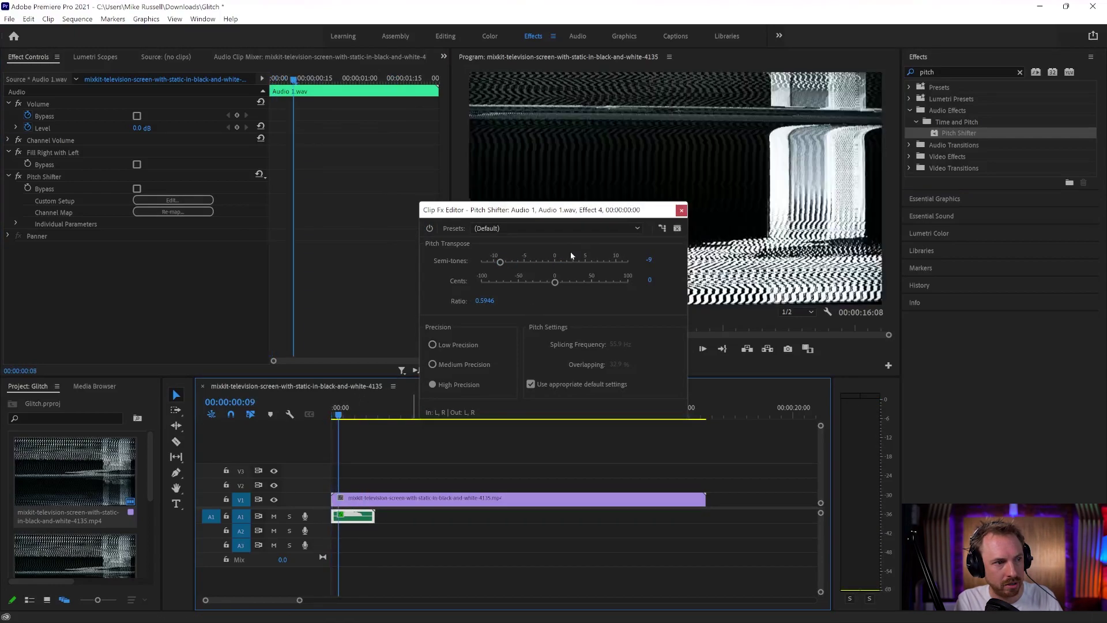
left_click_drag(500, 268, 468, 261)
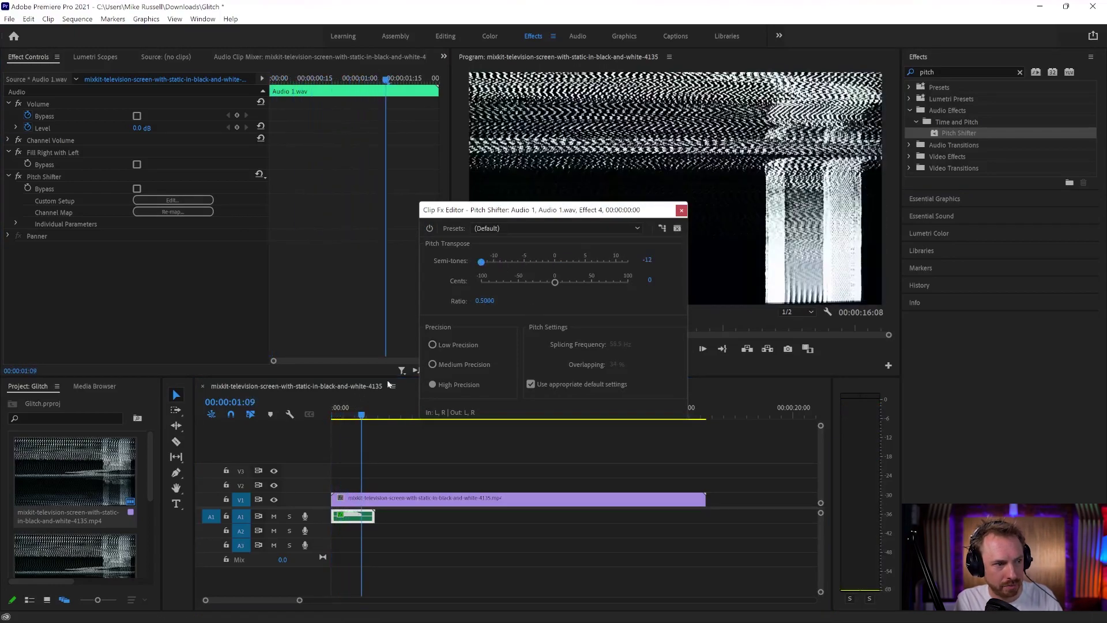
left_click_drag(361, 412, 332, 420)
key("space")
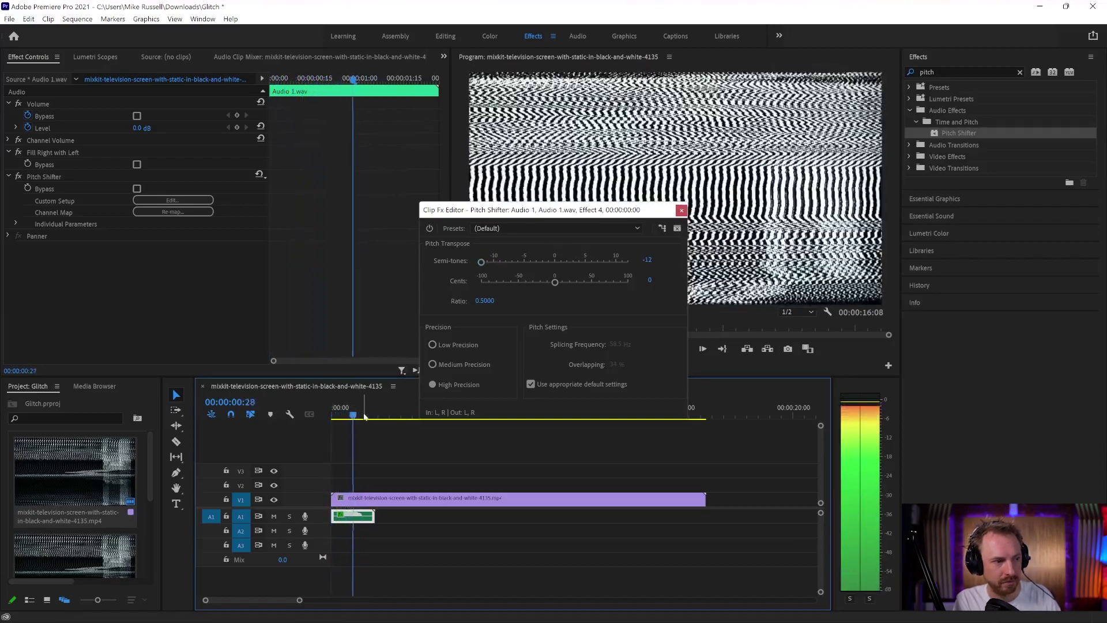
scroll(314, 517, "up", 5)
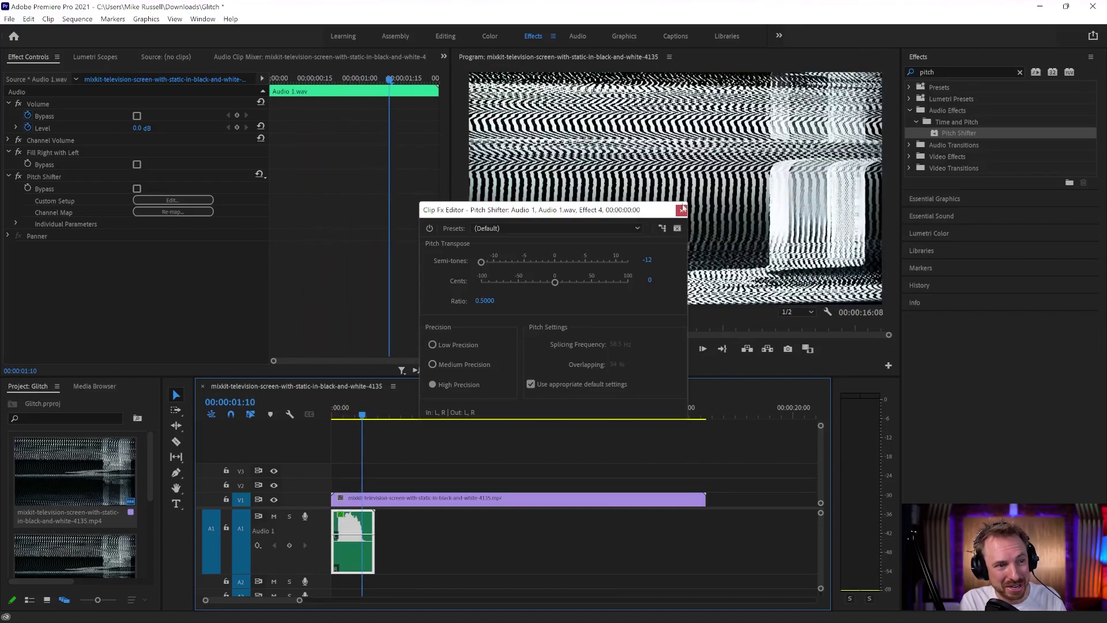
Add the Special > Distortion audio effect to the Audio 1 clip and open its editor.
left_click(683, 209)
left_click(984, 68)
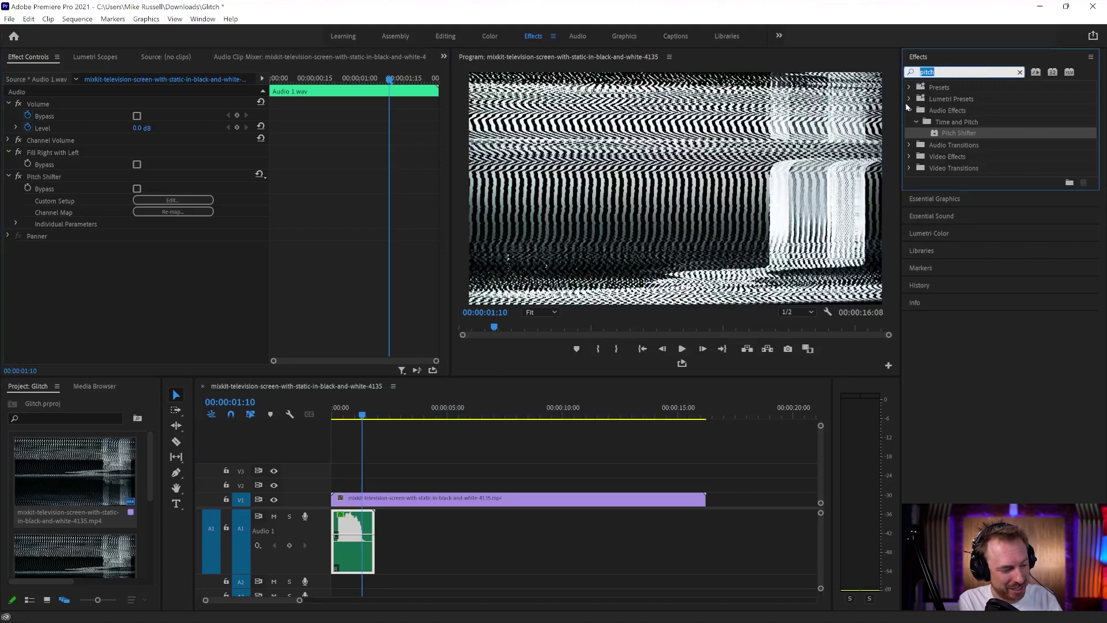
type("dist")
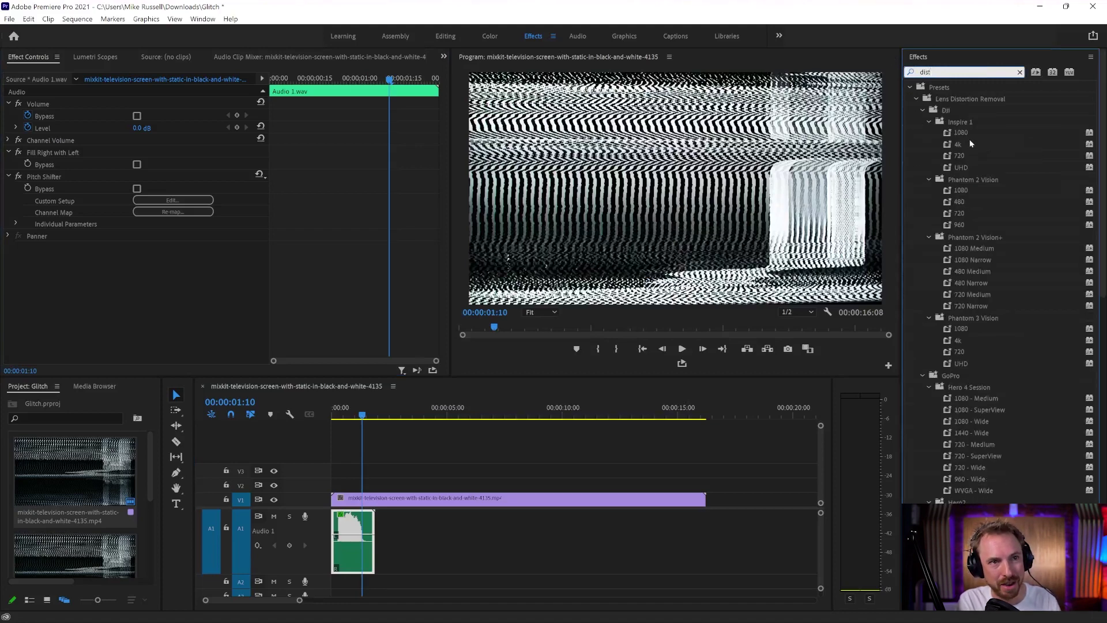
type("ort")
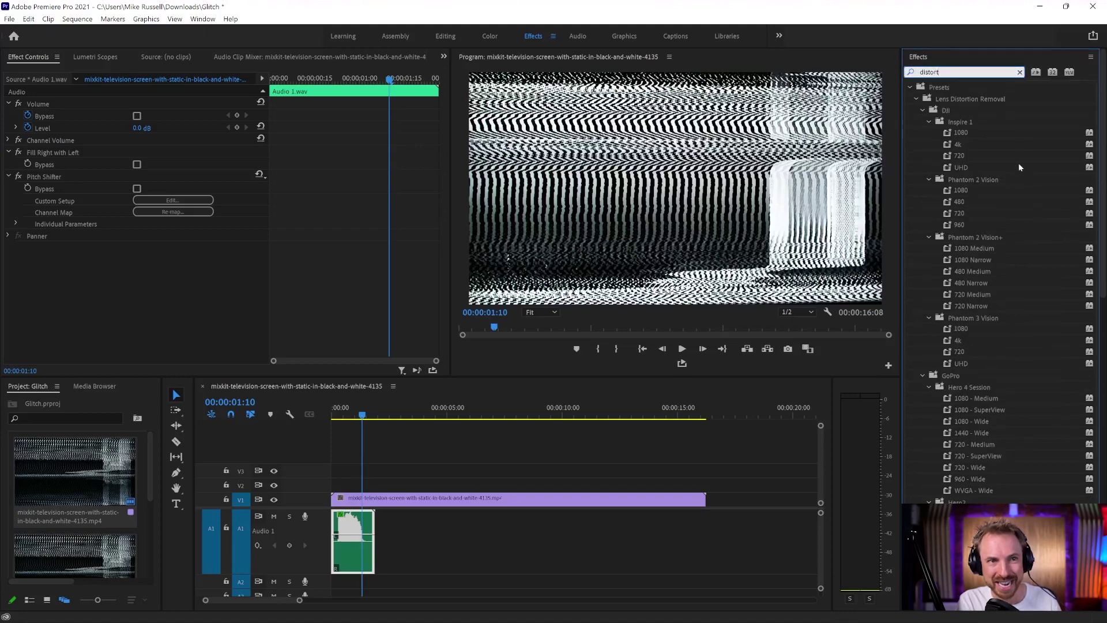
scroll(1019, 168, "down", 2)
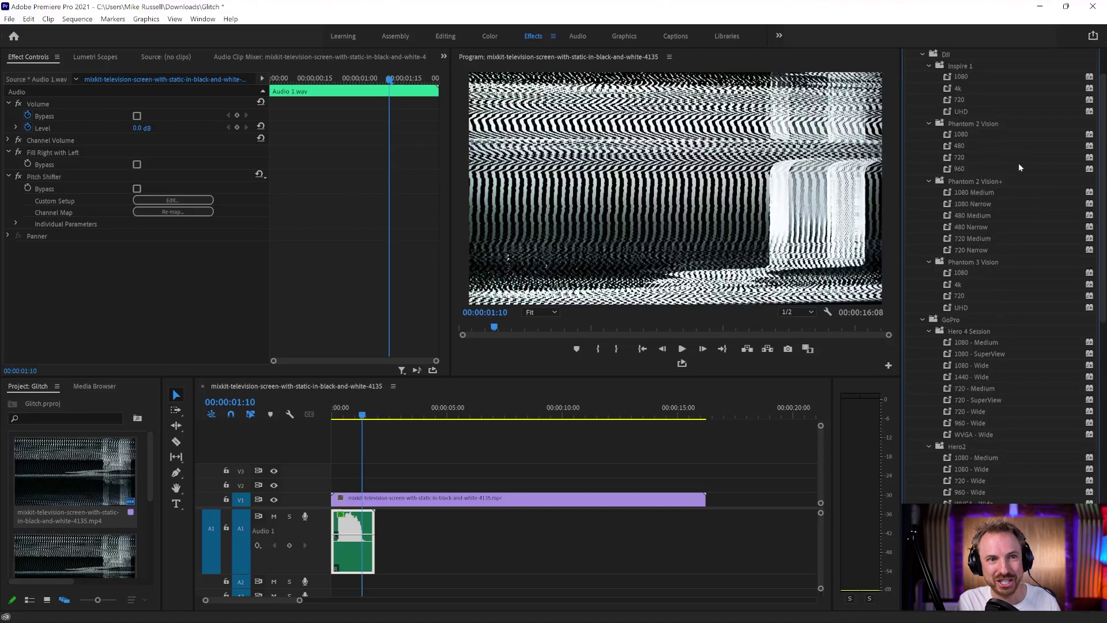
scroll(1019, 167, "up", 2)
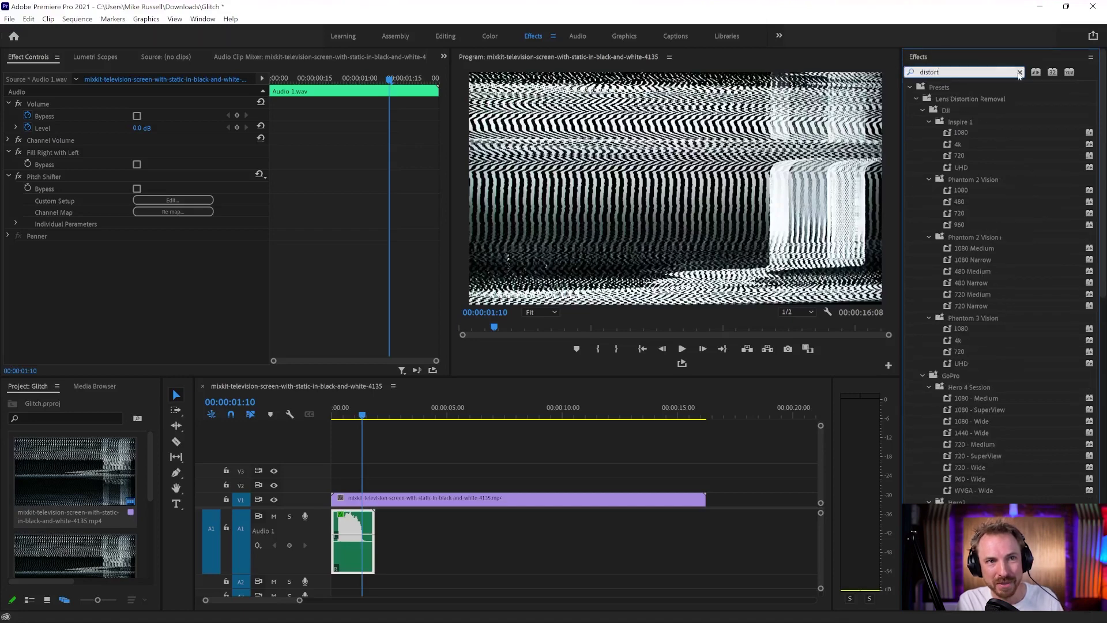
scroll(960, 206, "down", 2)
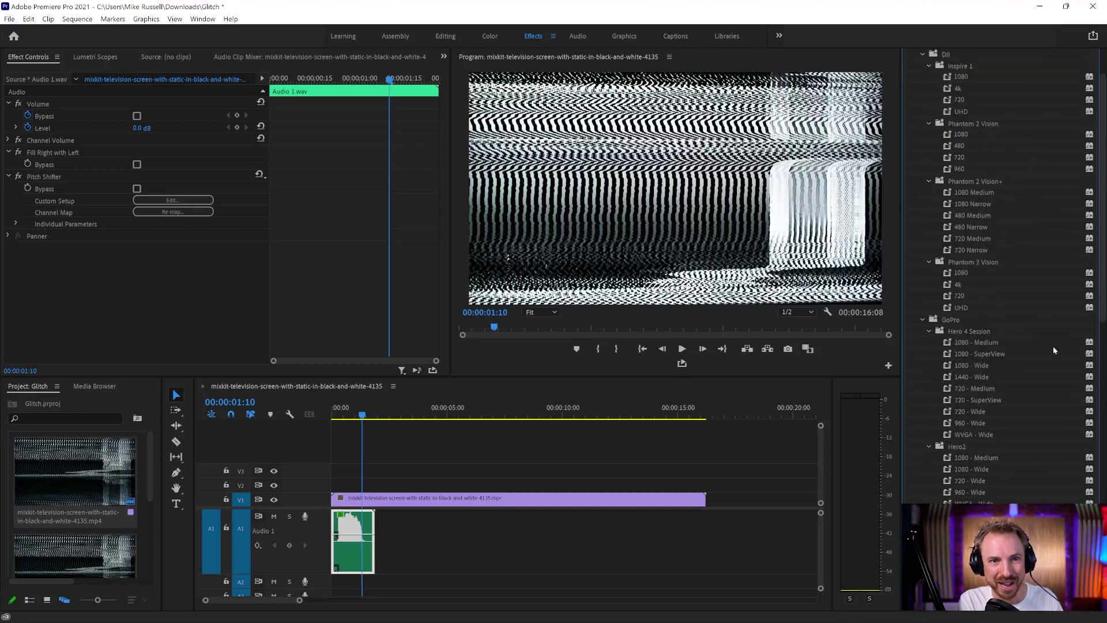
left_click_drag(1099, 247, 1095, 507)
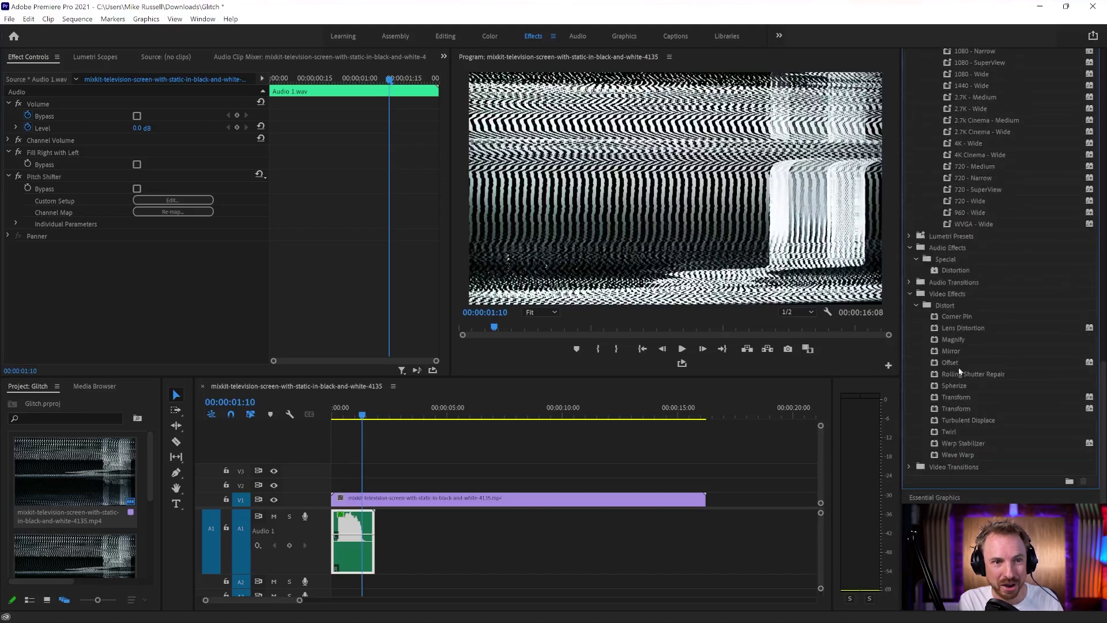
left_click(949, 272)
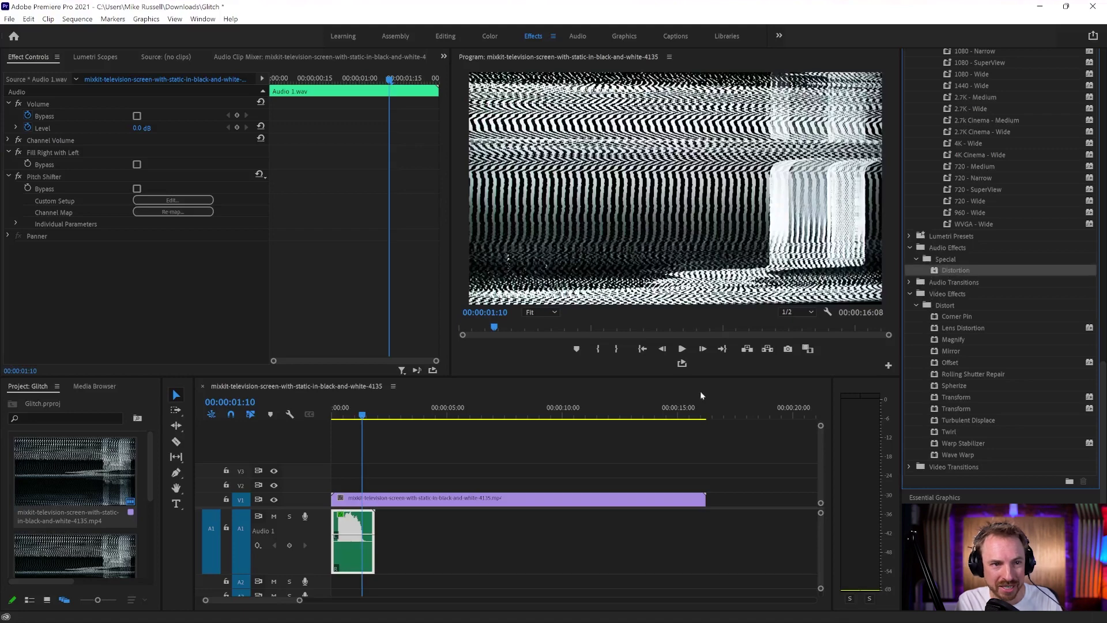
left_click_drag(395, 511, 363, 529)
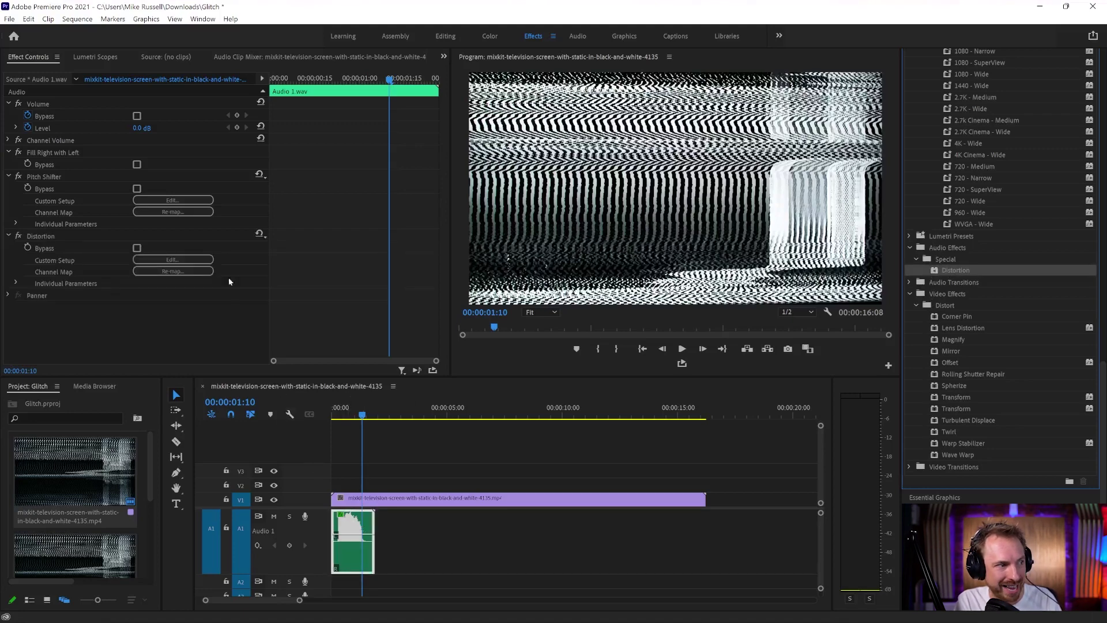
left_click(173, 260)
Apply the Infinite Distortion preset and play the clip to hear it.
left_click(470, 197)
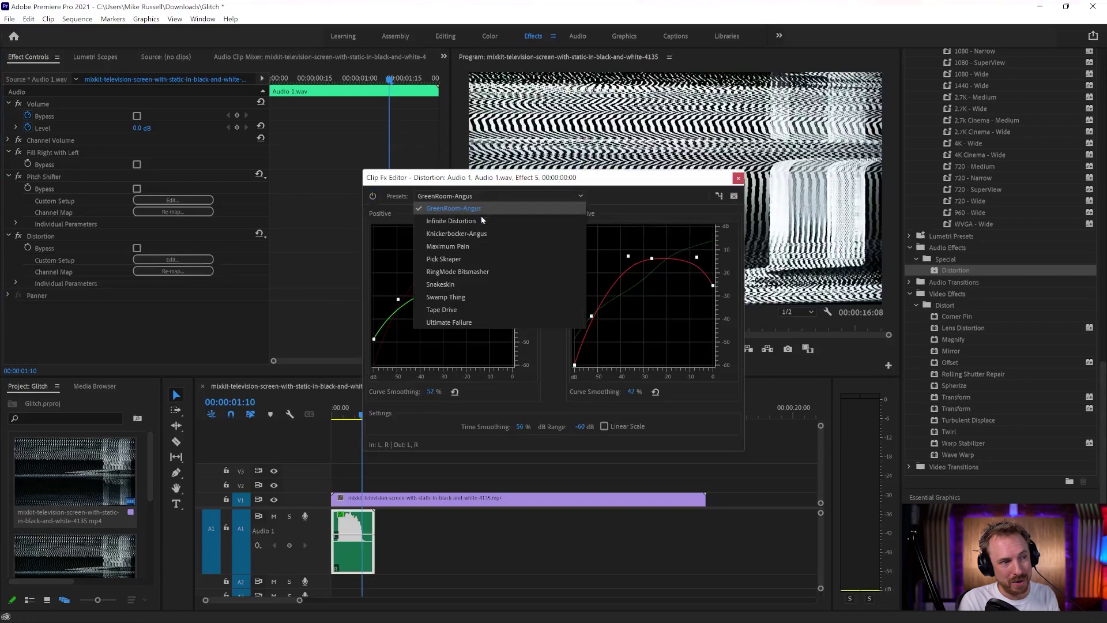
left_click(450, 221)
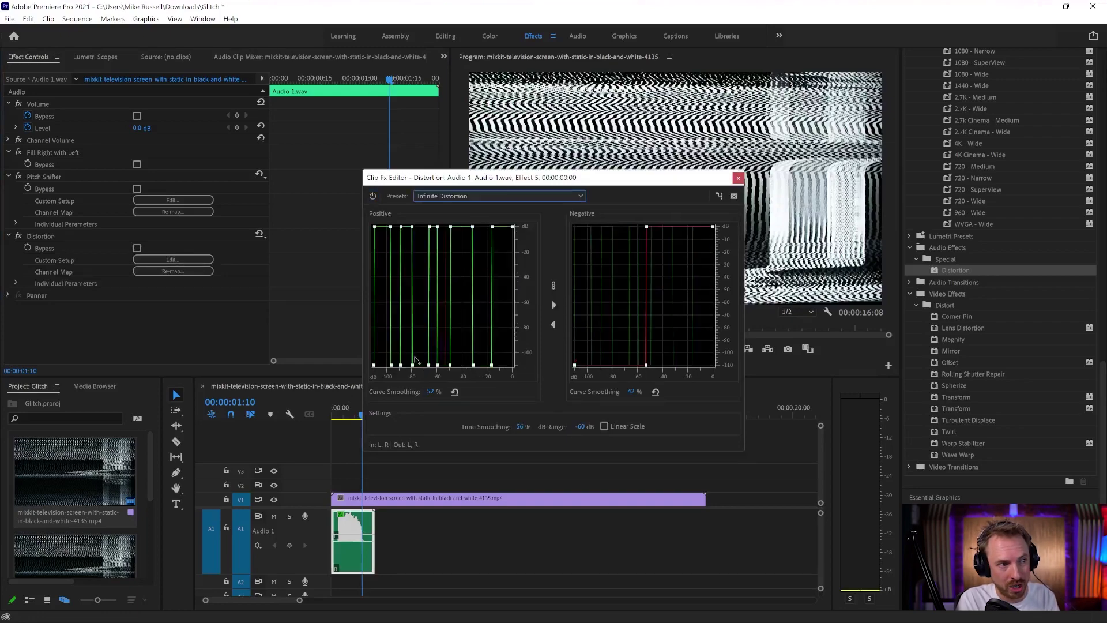
key("Home")
key("space")
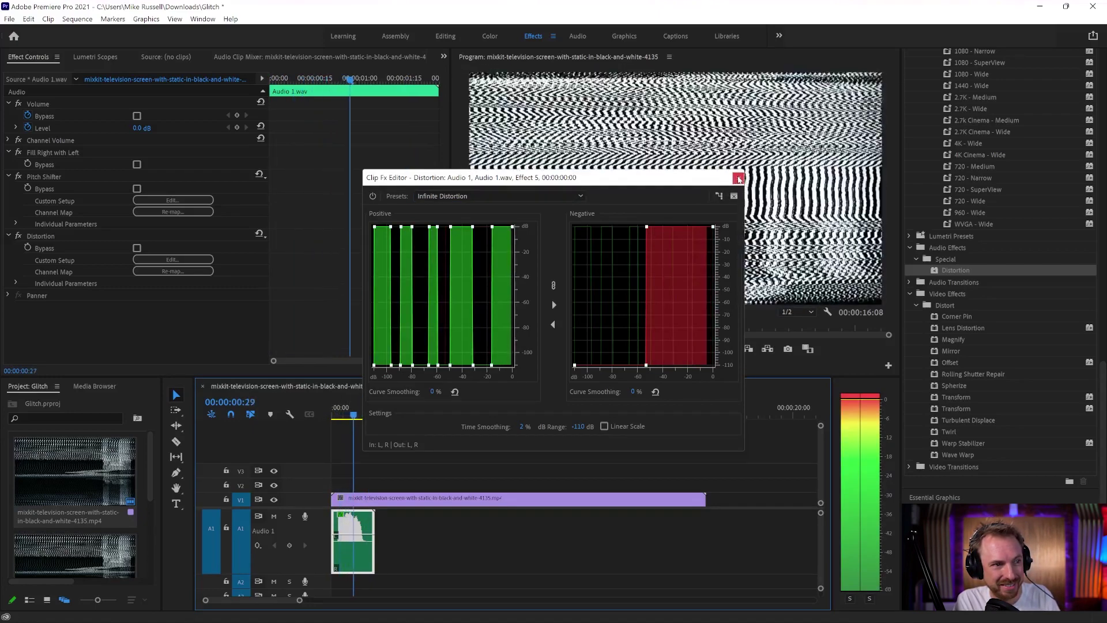
Close the Clip Fx Editor, preview the distorted voice, and zoom the timeline in for cutting.
left_click(737, 179)
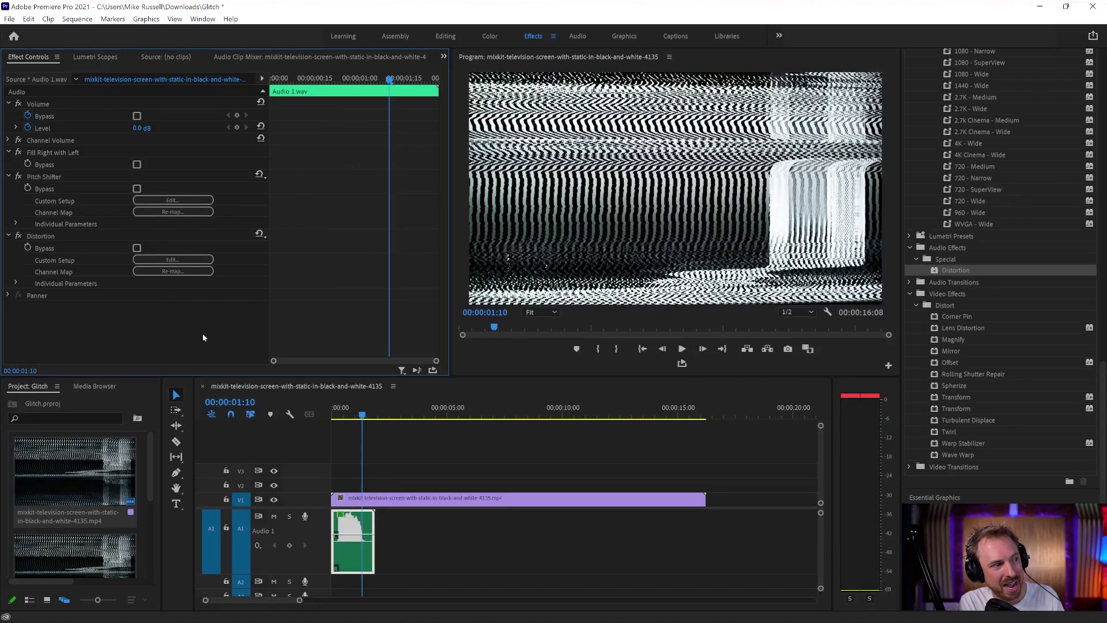
left_click(340, 418)
key("space")
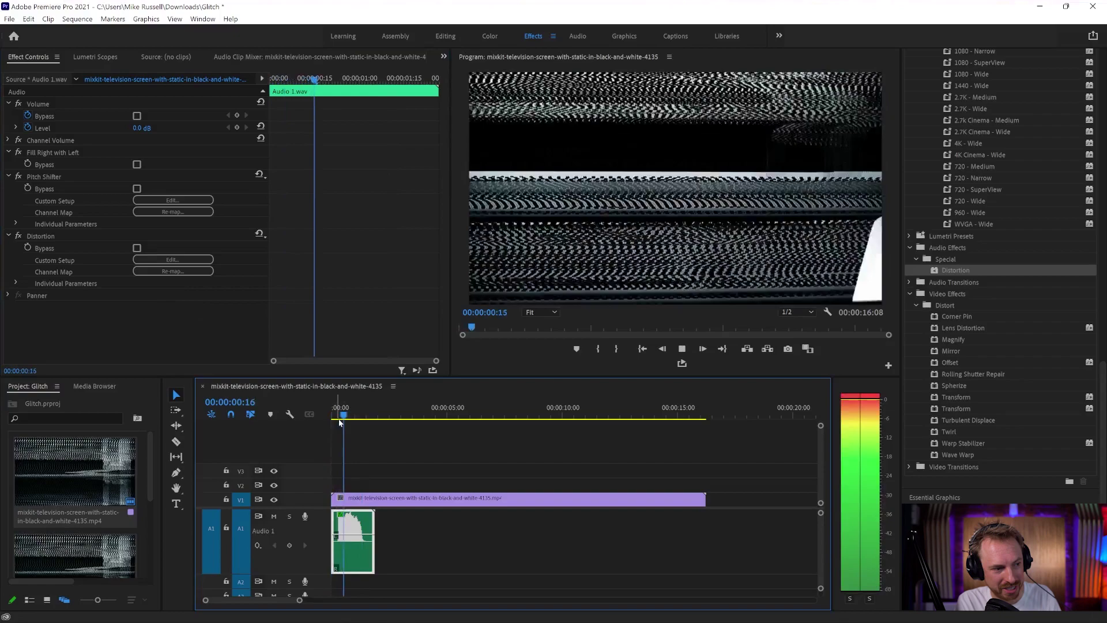
key("space")
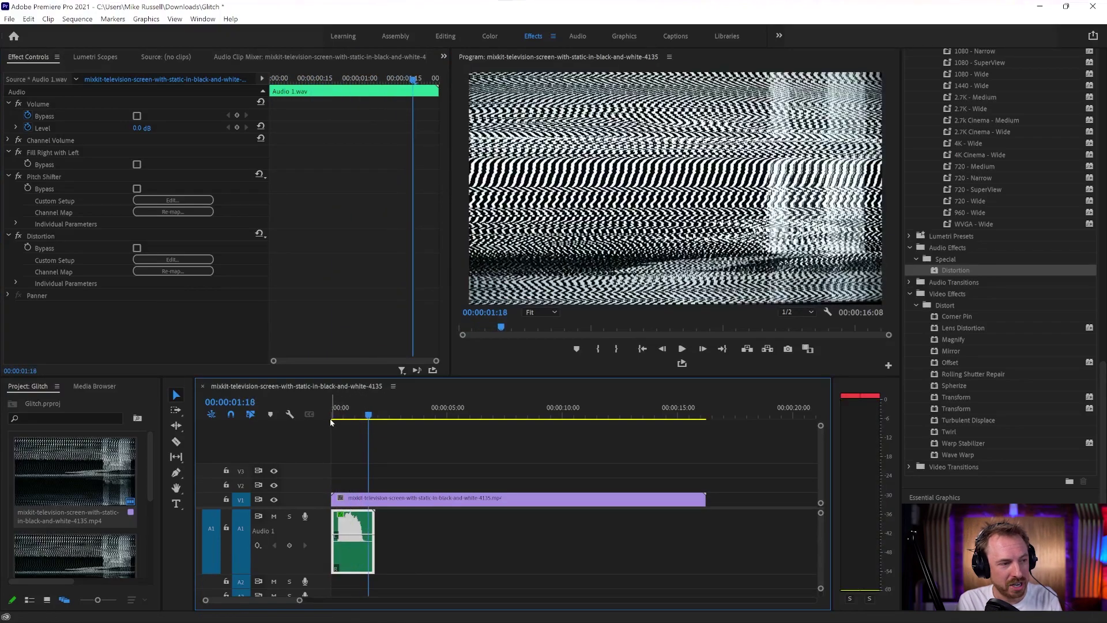
left_click(329, 417)
key("equal")
key("equal")
key("equal")
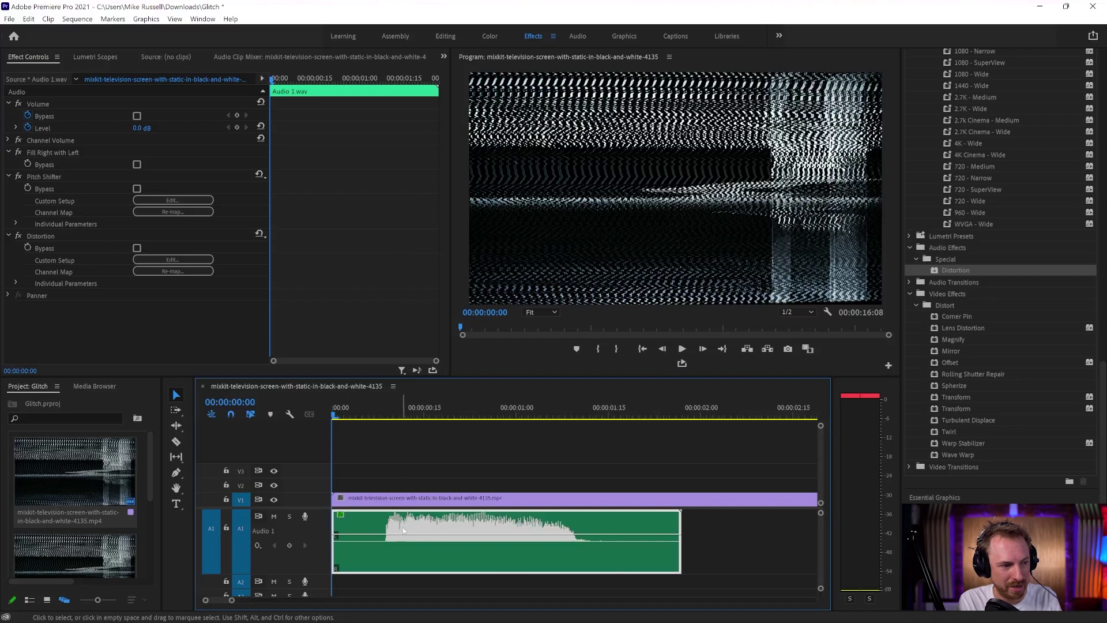
key("c")
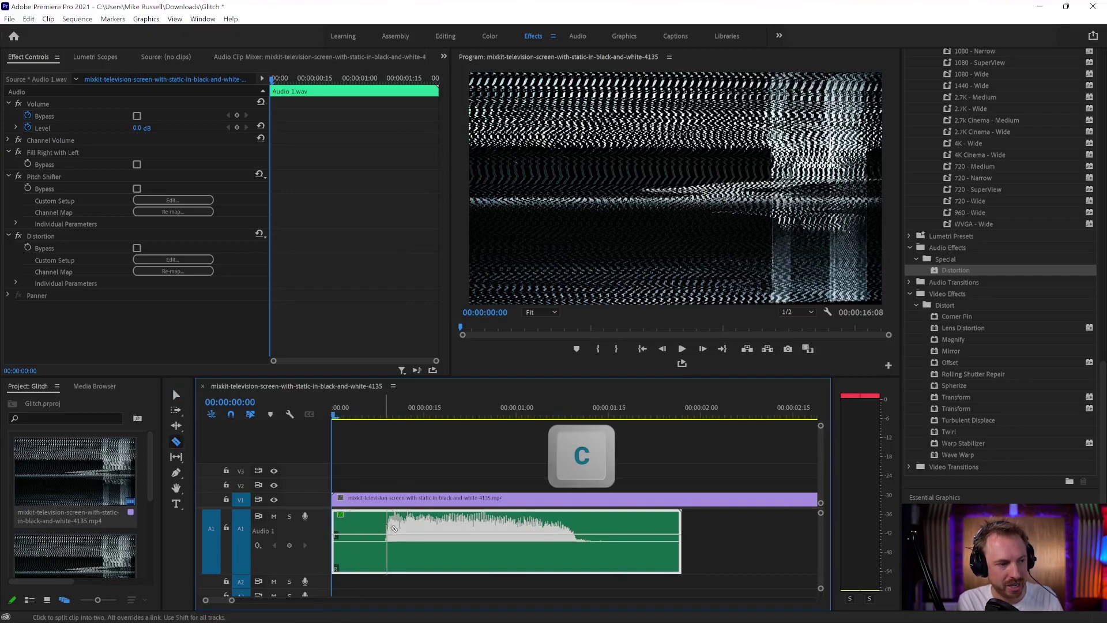
Razor the Audio 1 clip at six points along its waveform into short pieces.
left_click(398, 529)
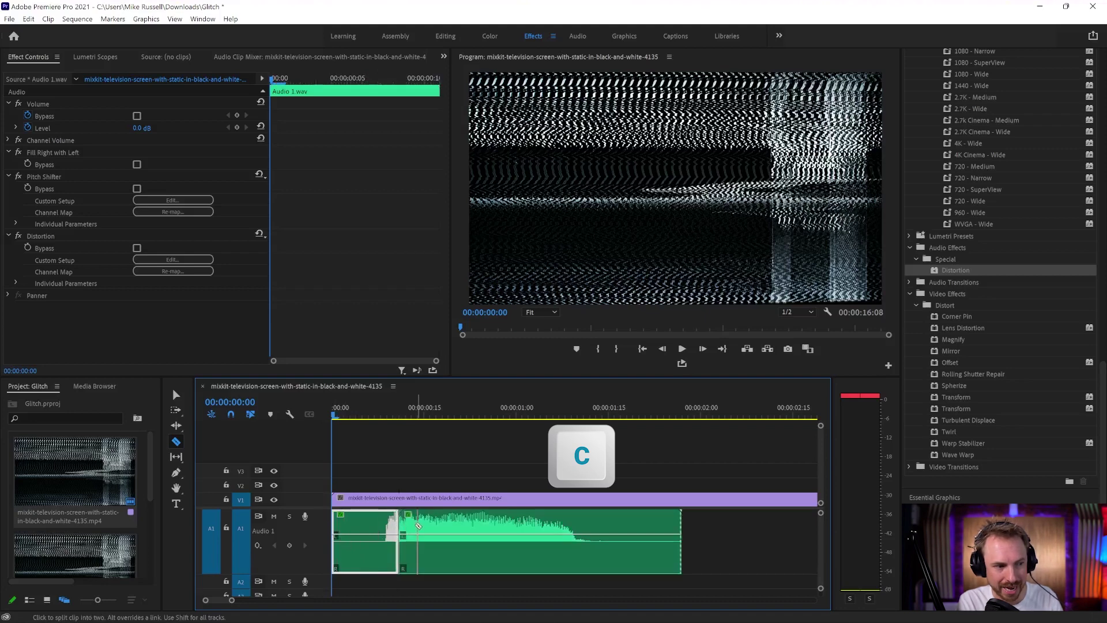
left_click(413, 525)
left_click(427, 524)
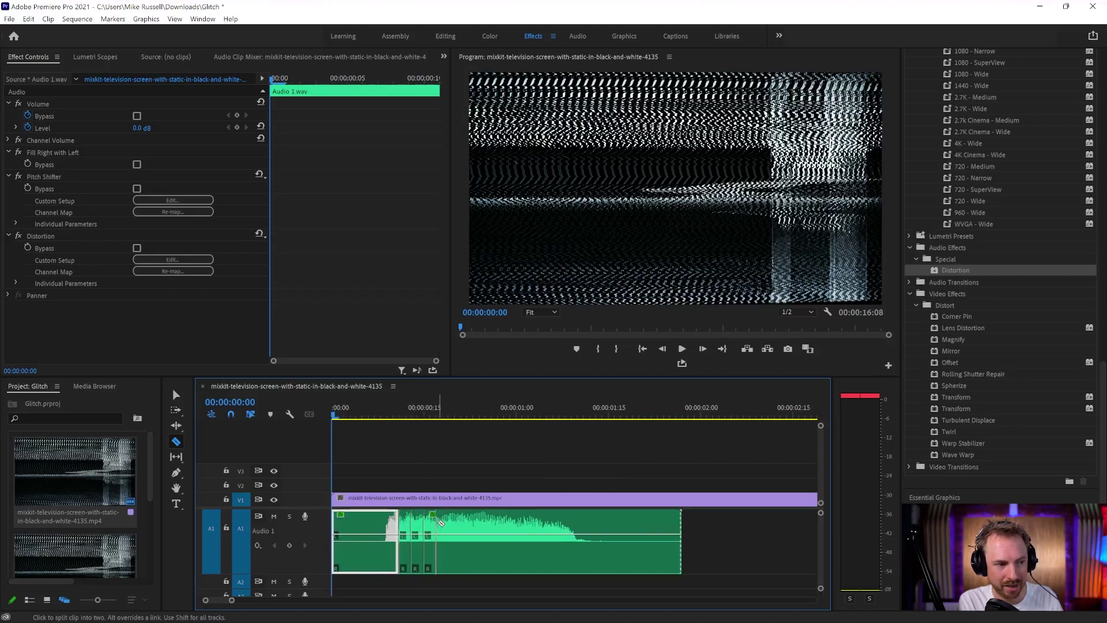
left_click(463, 522)
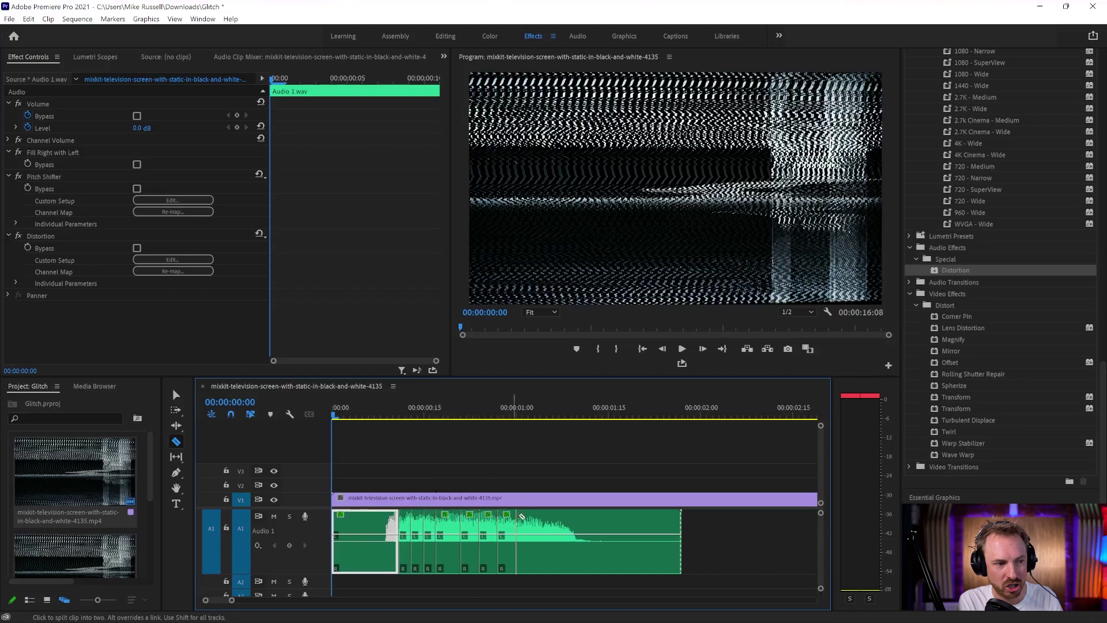
left_click(526, 520)
left_click(544, 522)
Shuffle the short voice pieces to new spots on A1 with gaps between them, then play back.
key("v")
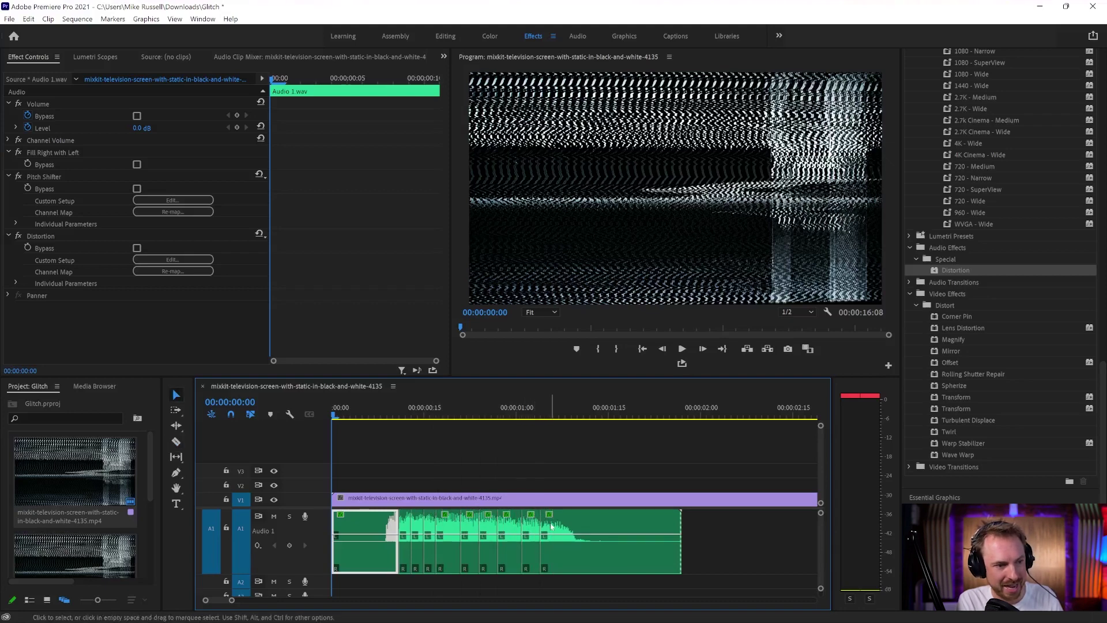
left_click_drag(551, 524, 609, 524)
left_click_drag(530, 526, 577, 522)
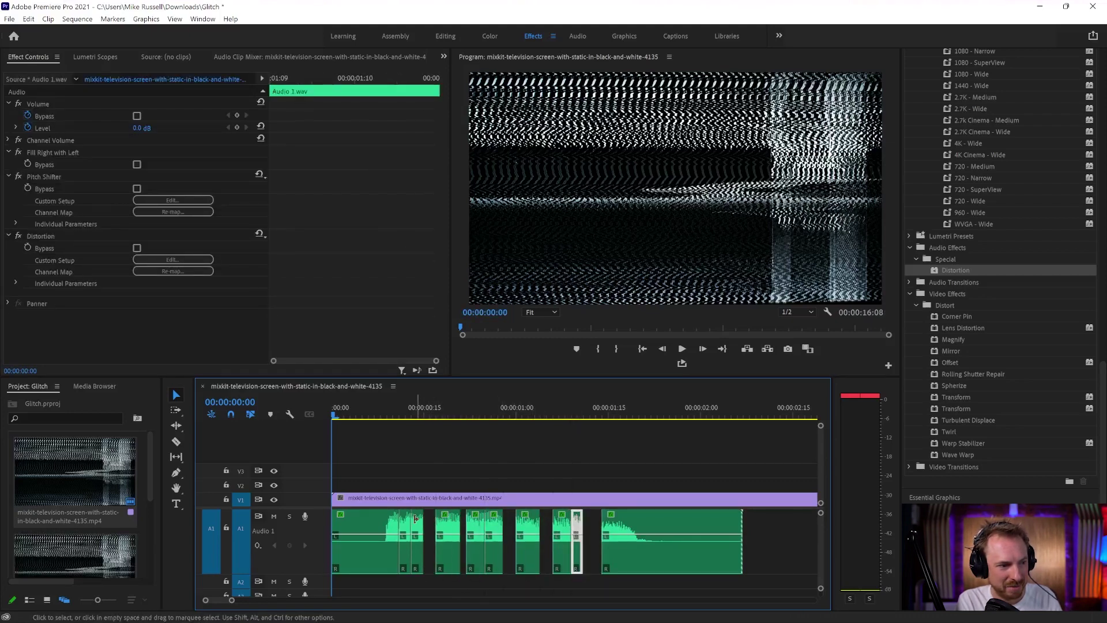
left_click_drag(417, 522, 546, 522)
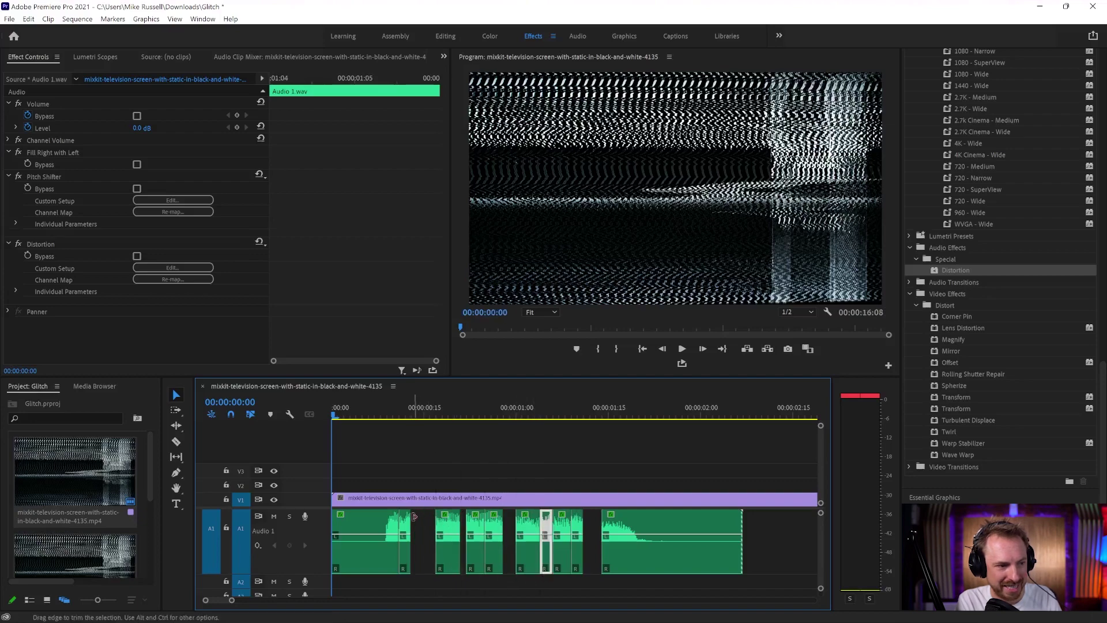
left_click_drag(405, 522, 503, 527)
key("space")
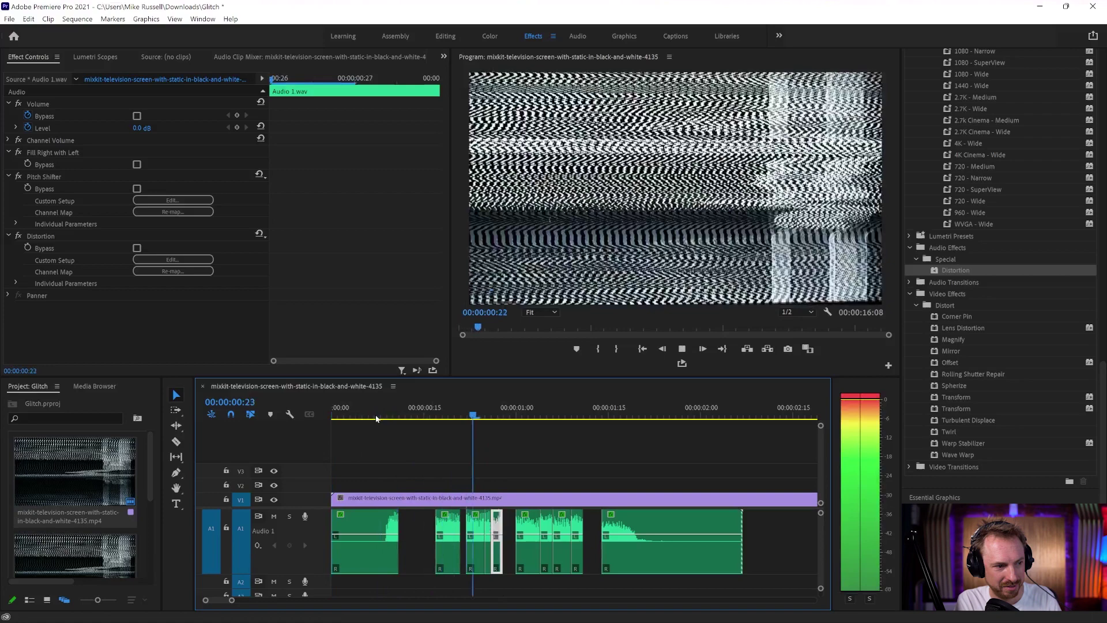
key("space")
left_click_drag(449, 521, 634, 553)
left_click_drag(344, 417, 369, 415)
key("space")
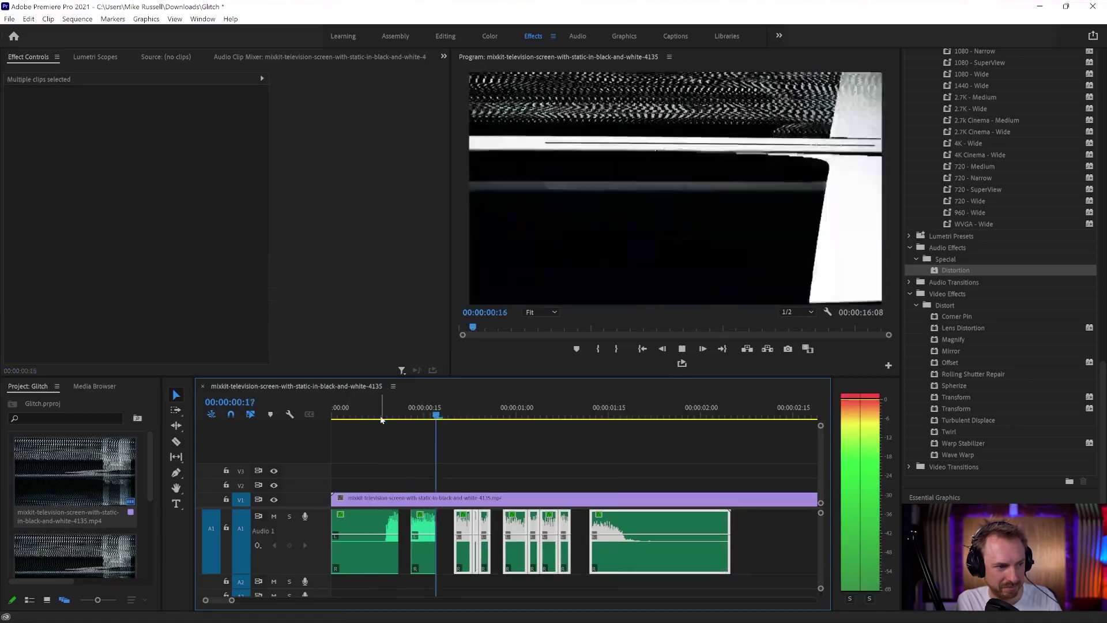
key("minus")
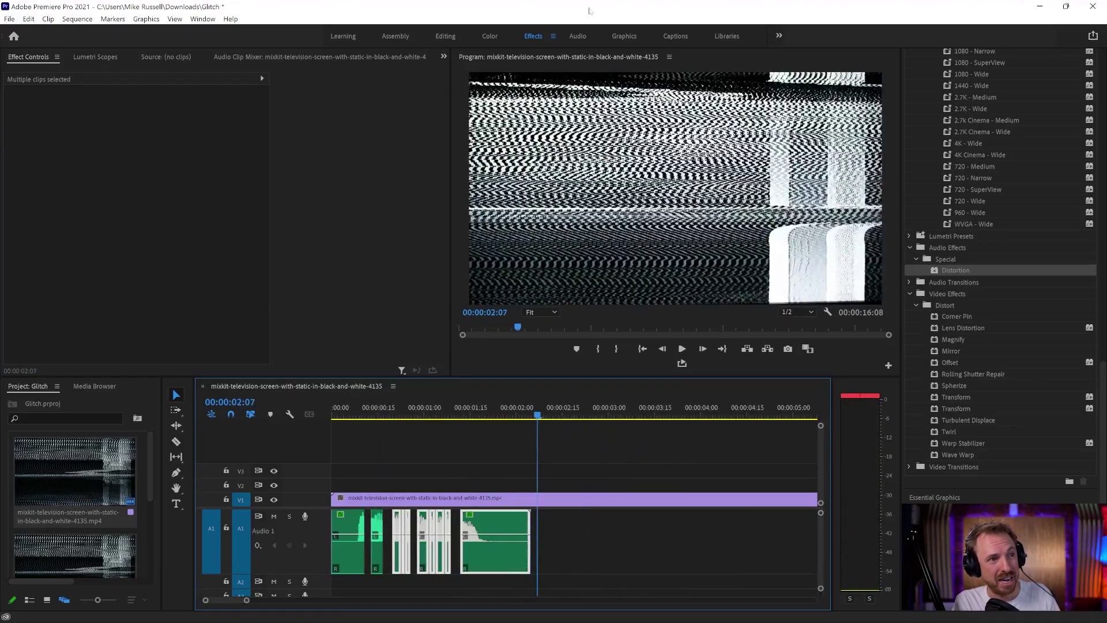
Switch to the Audio workspace and insert Studio Reverb into Audio 1's first Track Mixer effect slot.
left_click(578, 37)
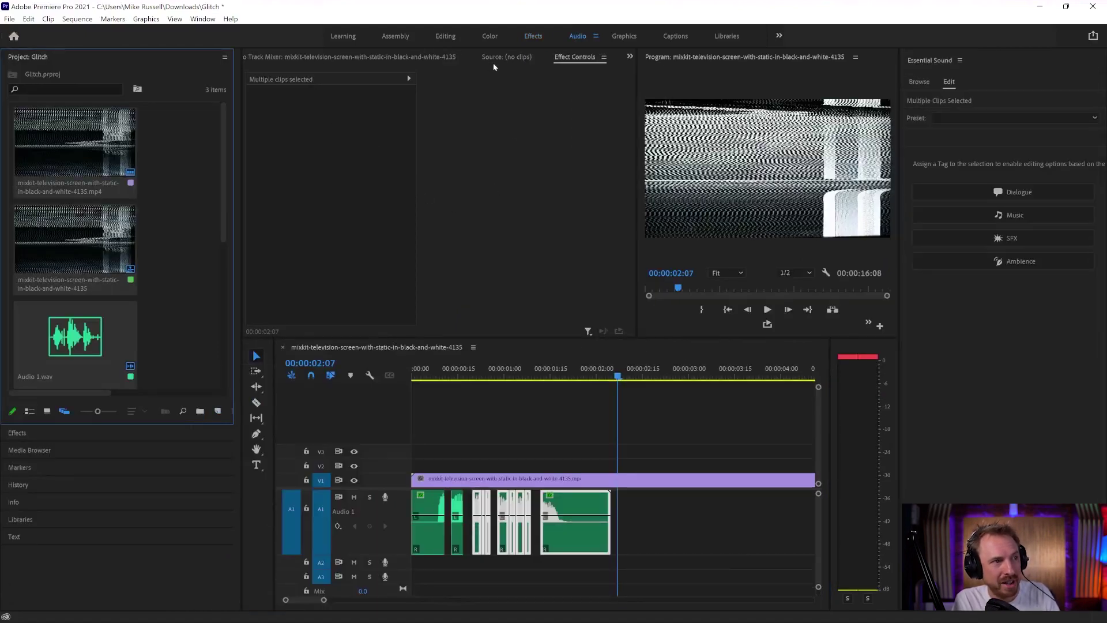
left_click(630, 55)
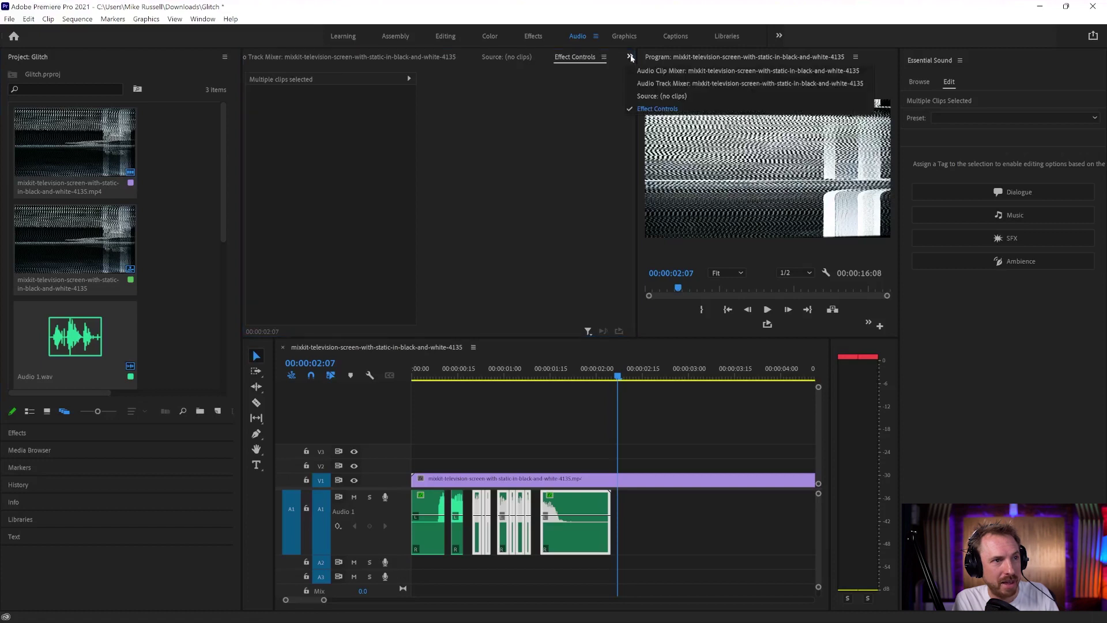
left_click(655, 83)
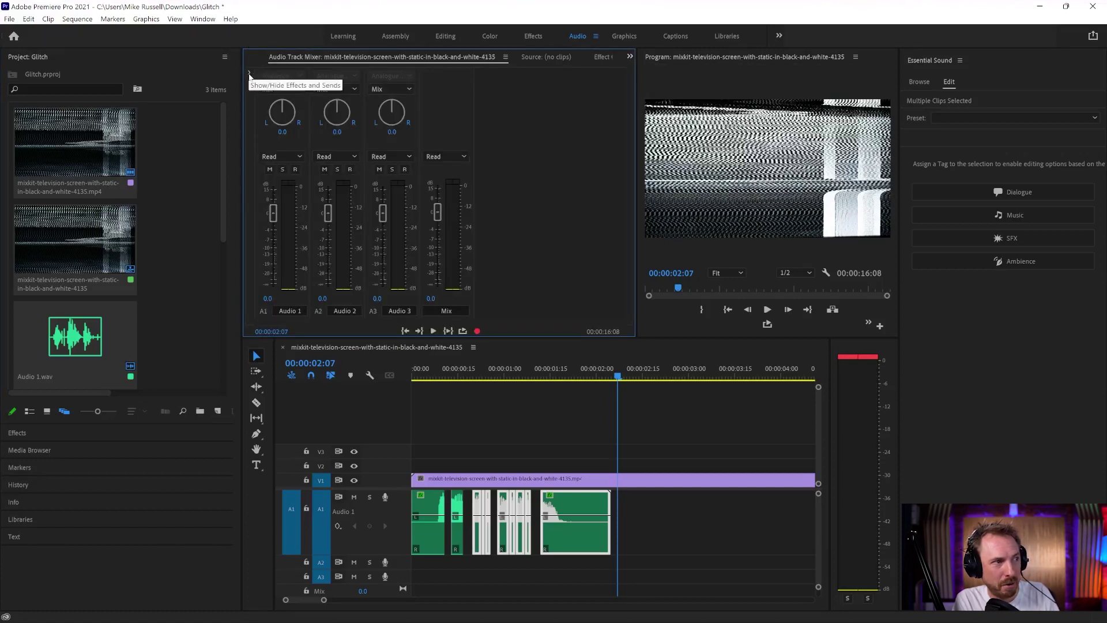
left_click(249, 75)
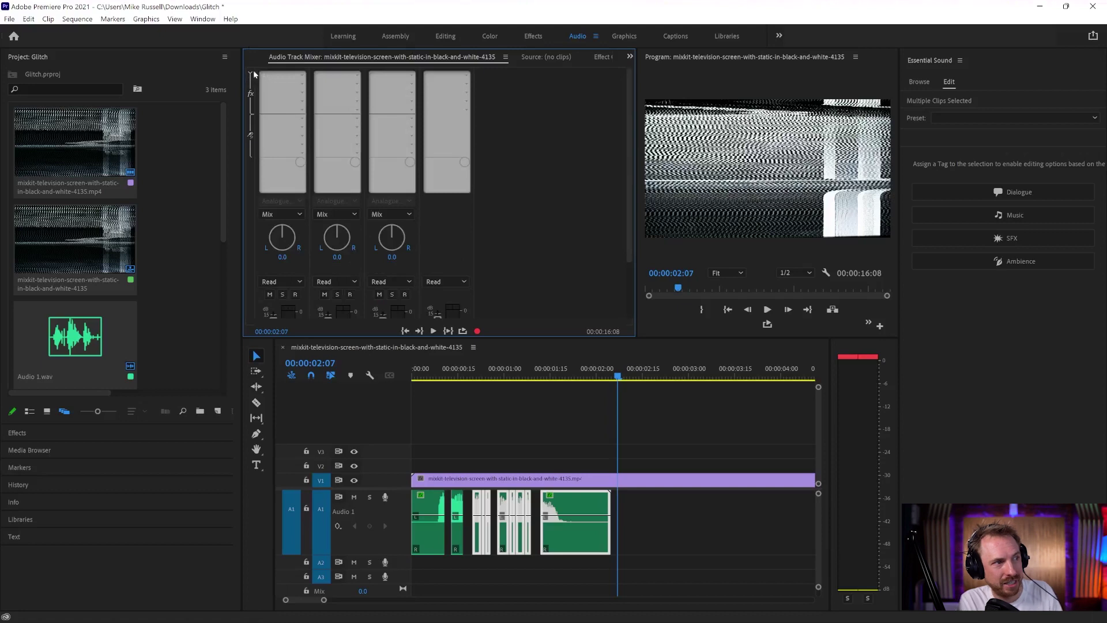
left_click(302, 76)
mouse_move(349, 171)
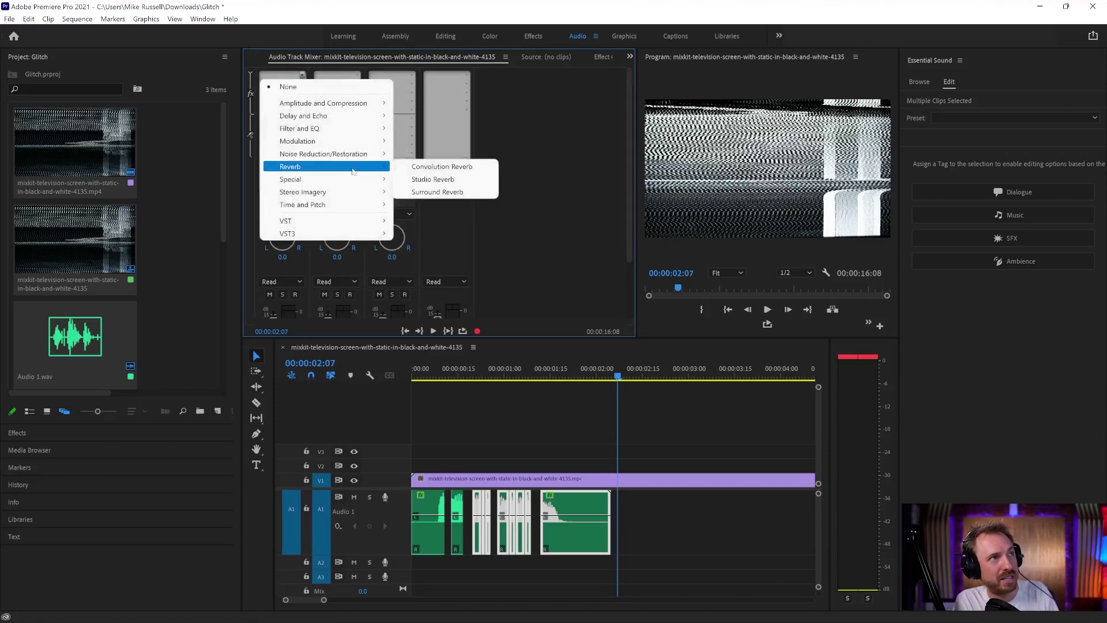
left_click(434, 179)
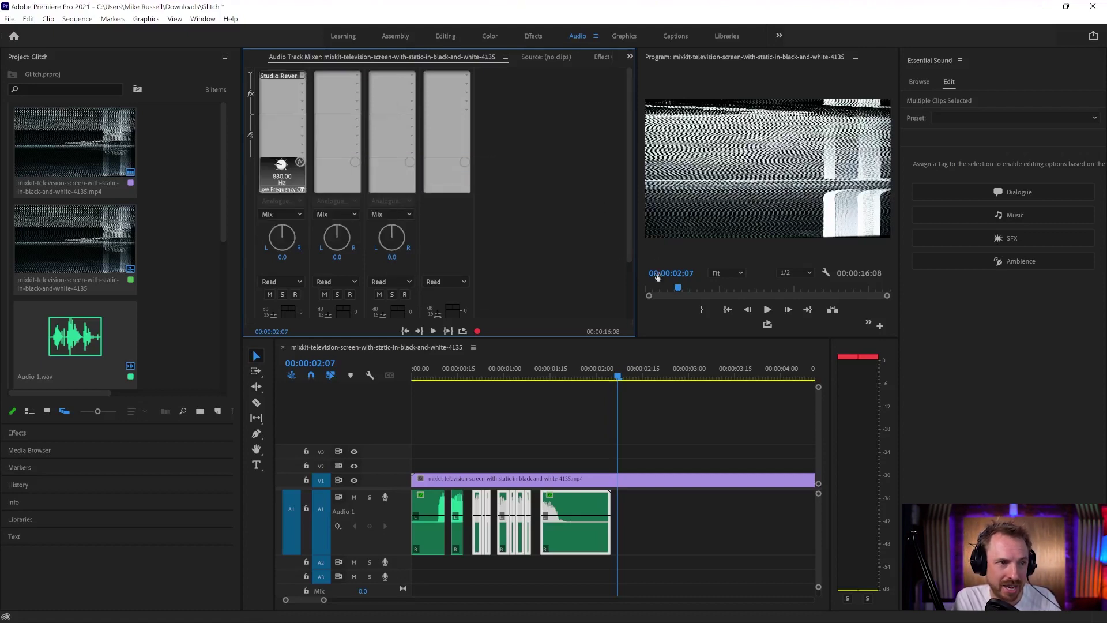
Open the Studio Reverb editor and audition the Swirly Reverb preset.
double_click(271, 75)
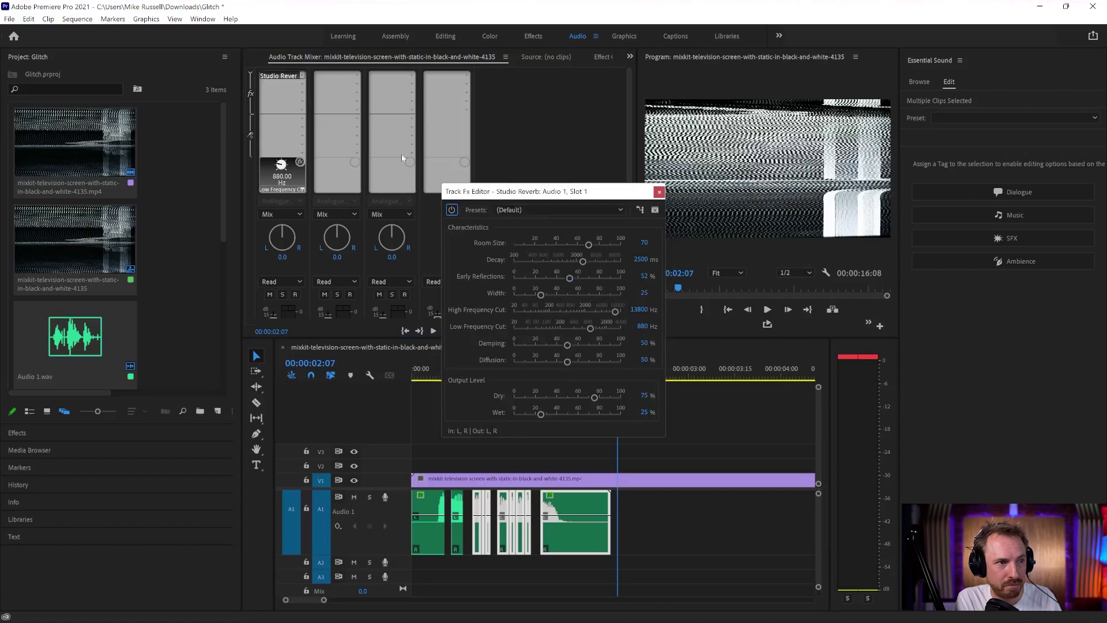
left_click(429, 369)
key("space")
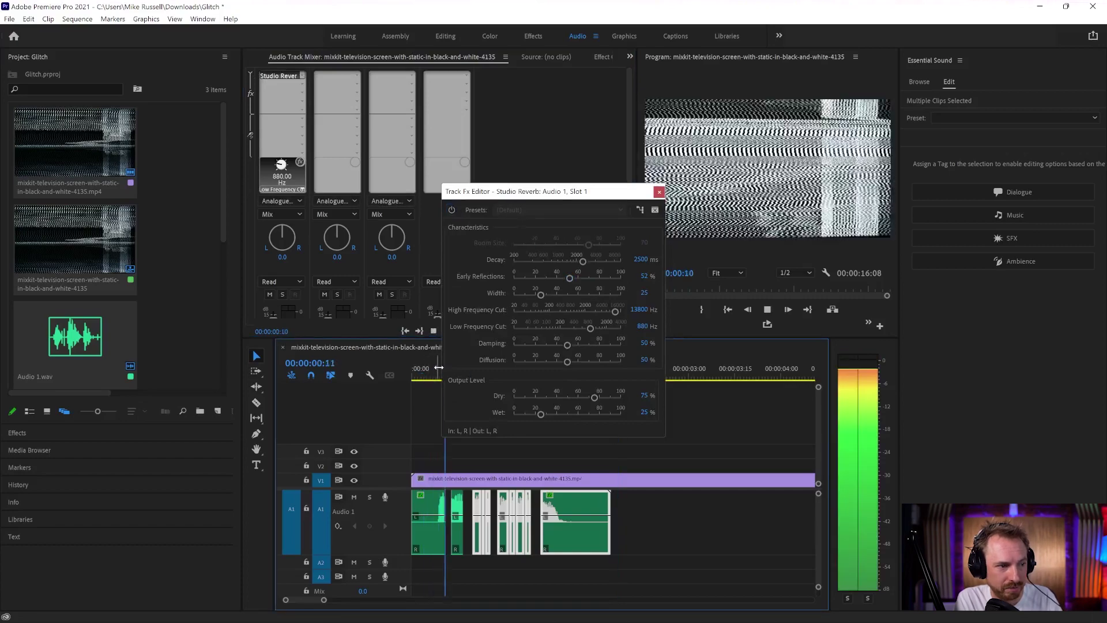
key("space")
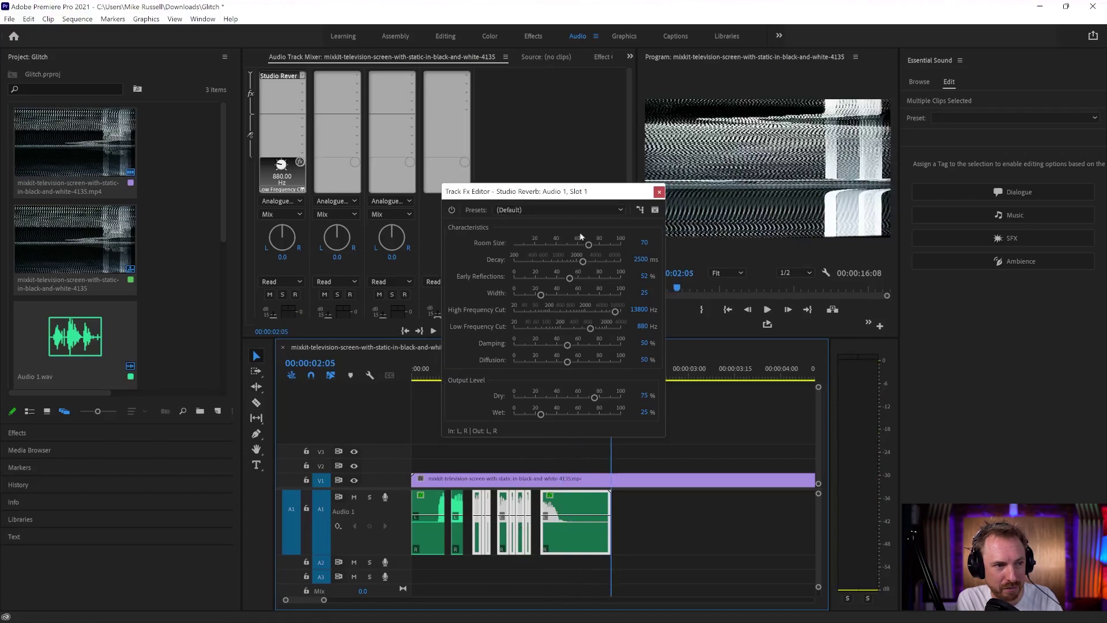
left_click(547, 211)
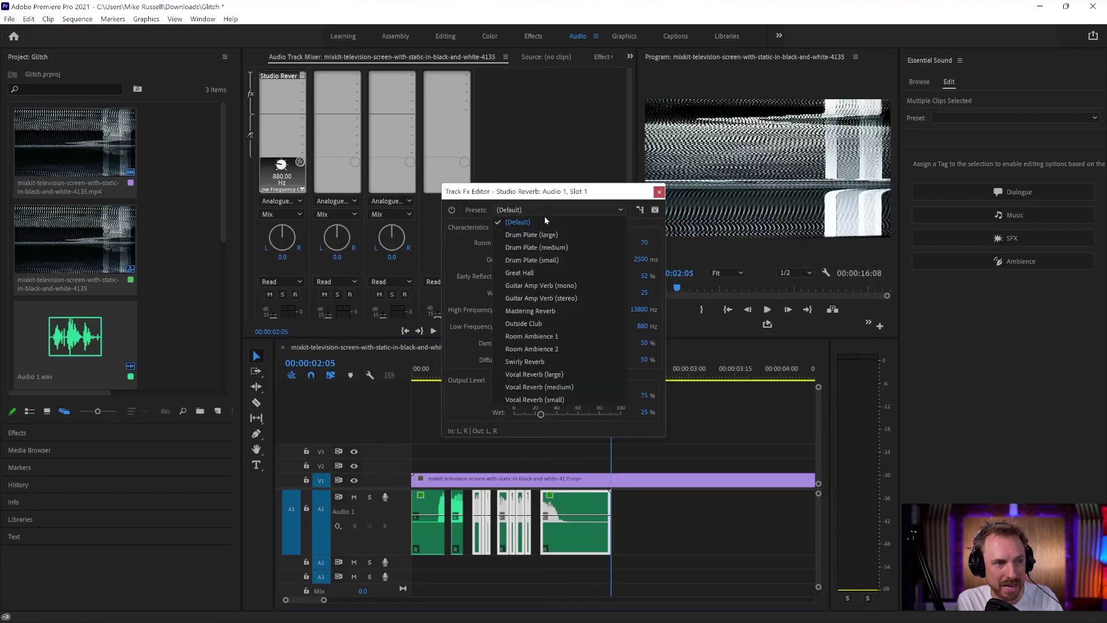
left_click(555, 360)
left_click(439, 373)
key("space")
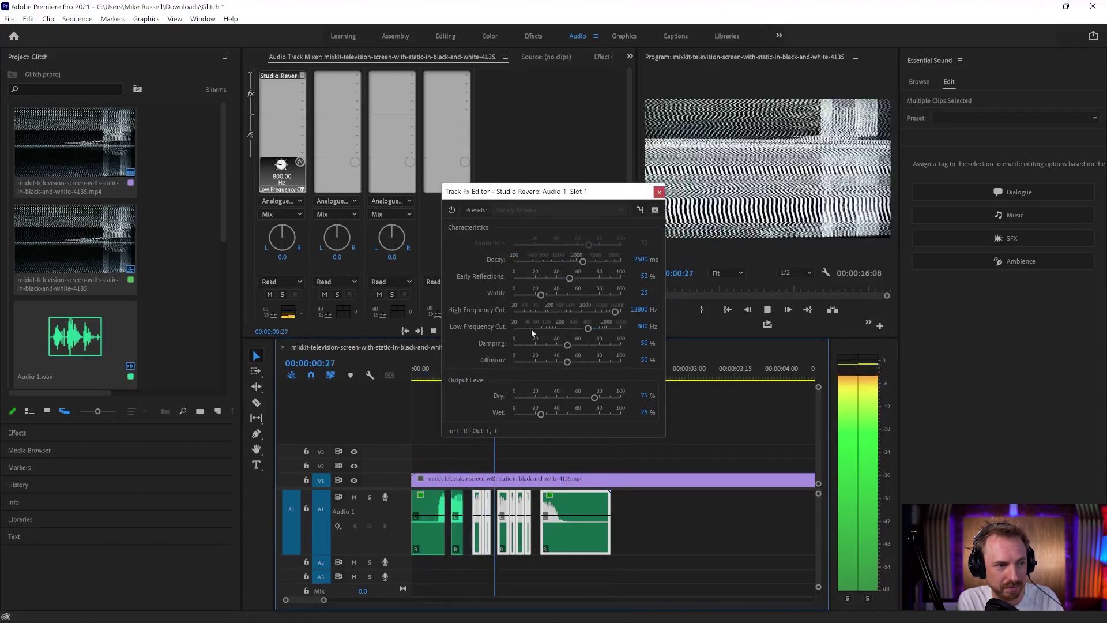
key("space")
Switch the reverb to the Outside Club preset and preview it.
left_click(559, 211)
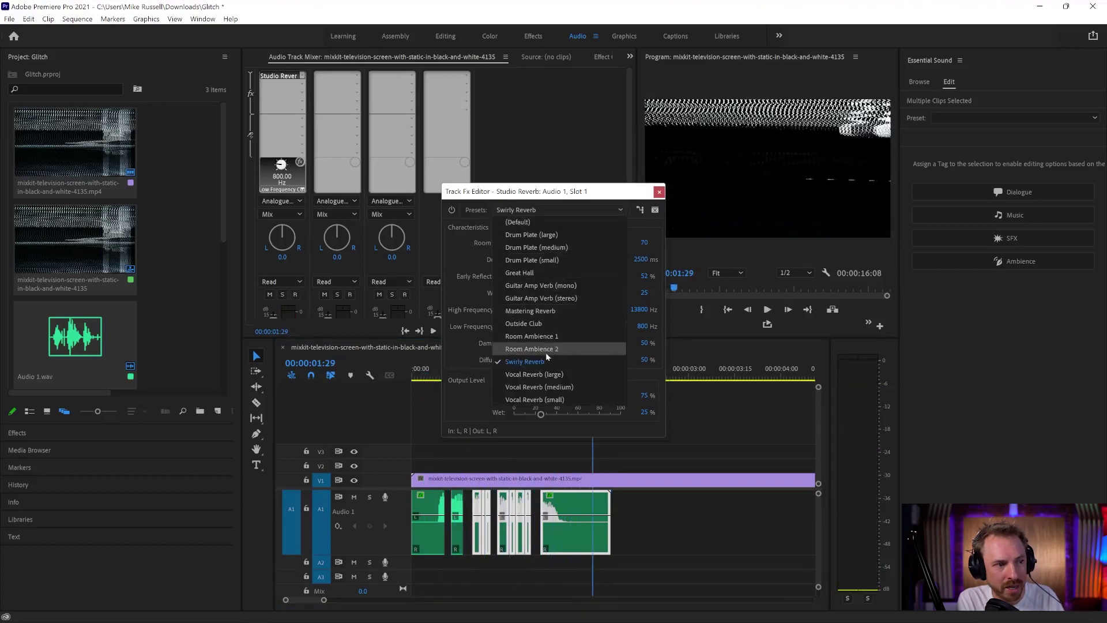
left_click(536, 323)
left_click(430, 372)
key("space")
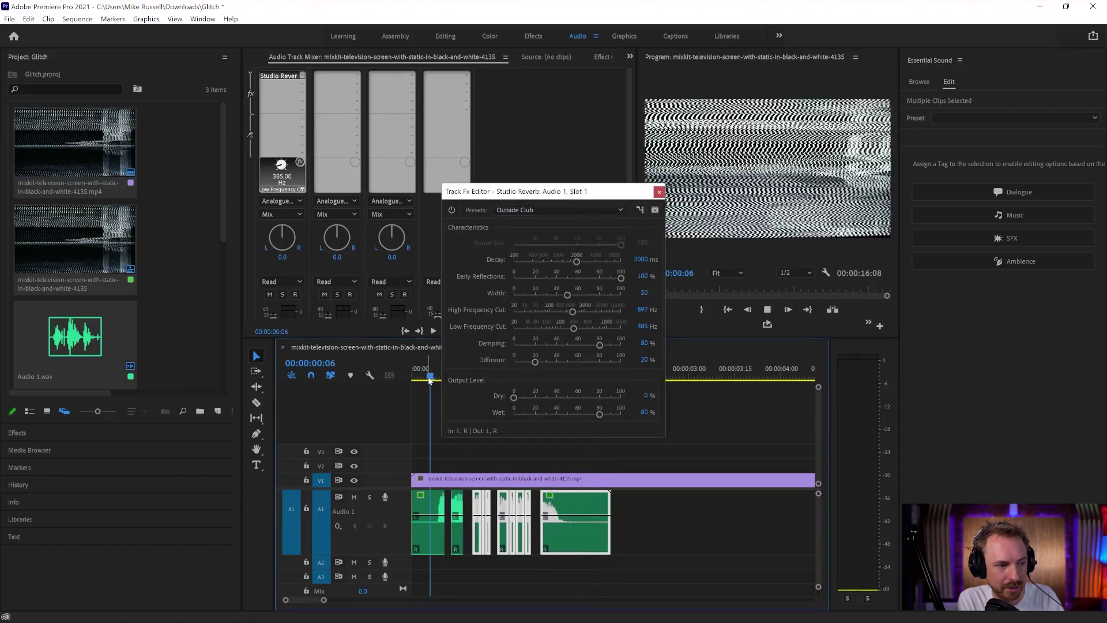
key("space")
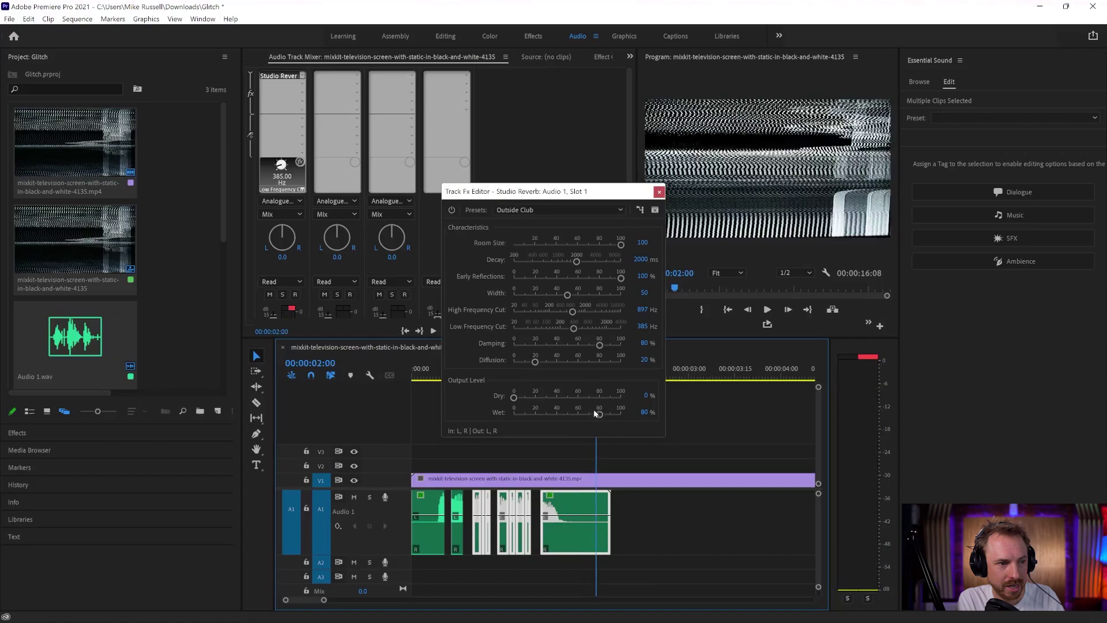
Set the reverb Wet level to 100% and Dry level to 35.2%.
left_click_drag(600, 415, 623, 414)
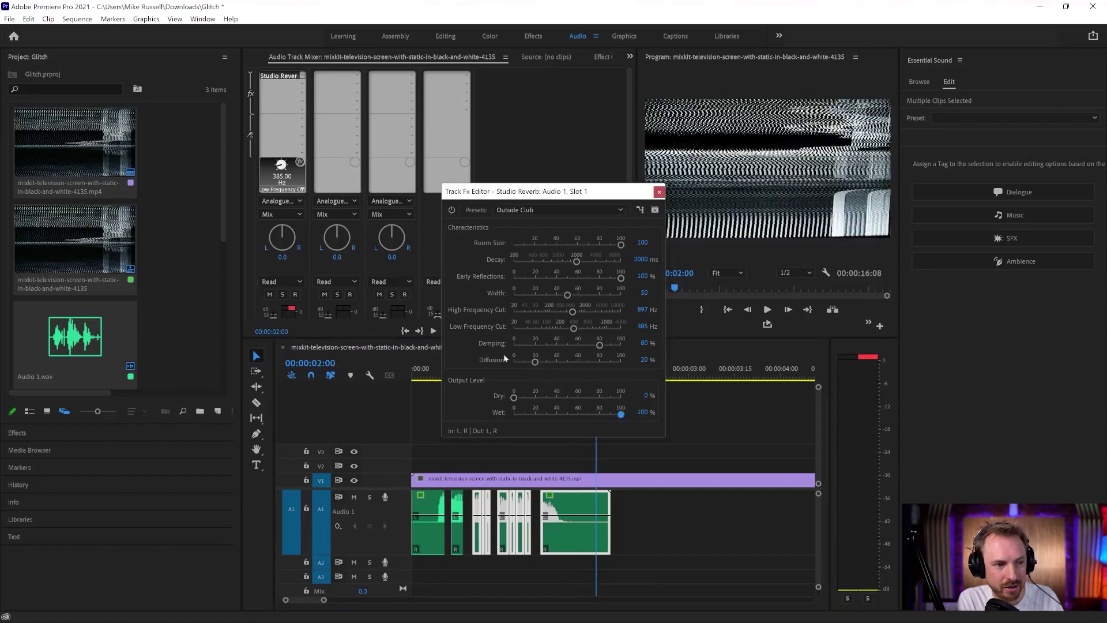
left_click(434, 374)
key("space")
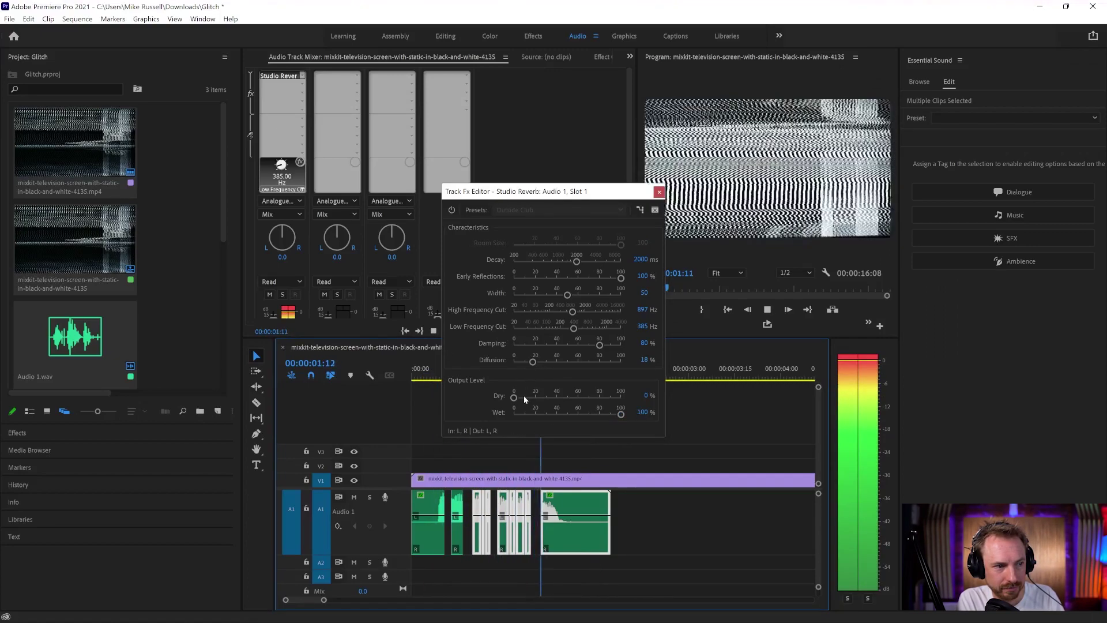
key("space")
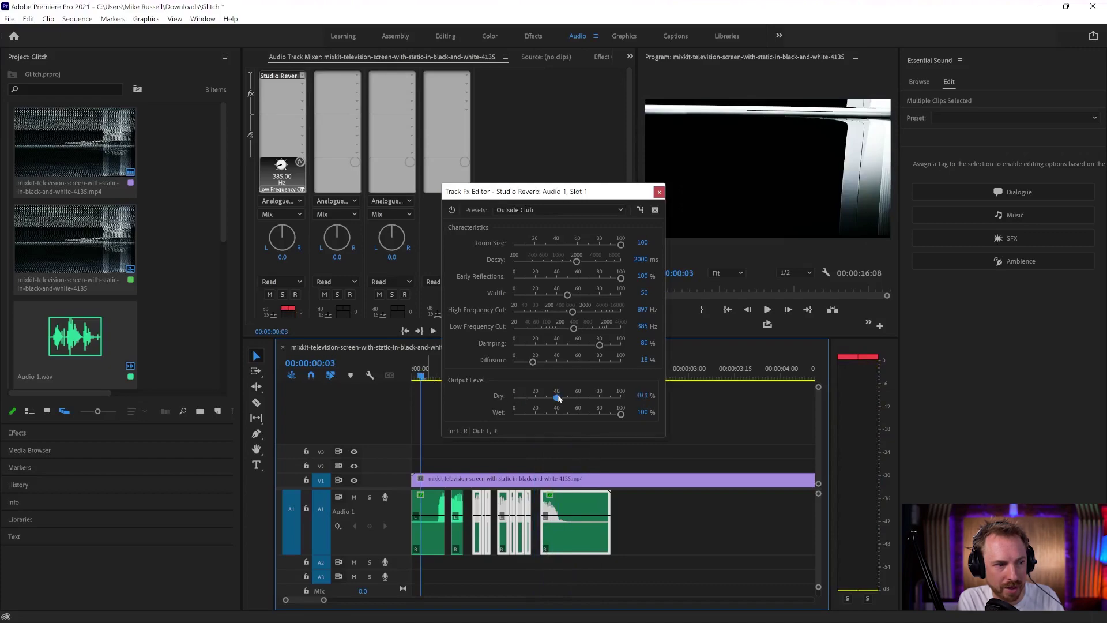
key("space")
left_click_drag(557, 397, 552, 398)
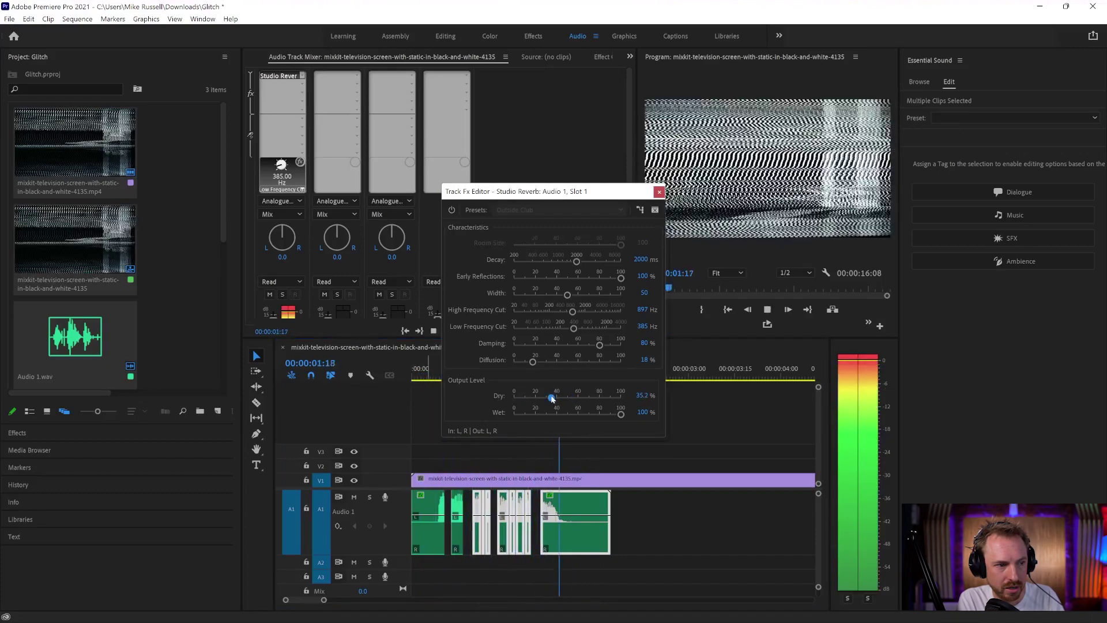
key("space")
Play back the reverbed voice and marquee-select all voice clips on track A1.
left_click(536, 444)
key("space")
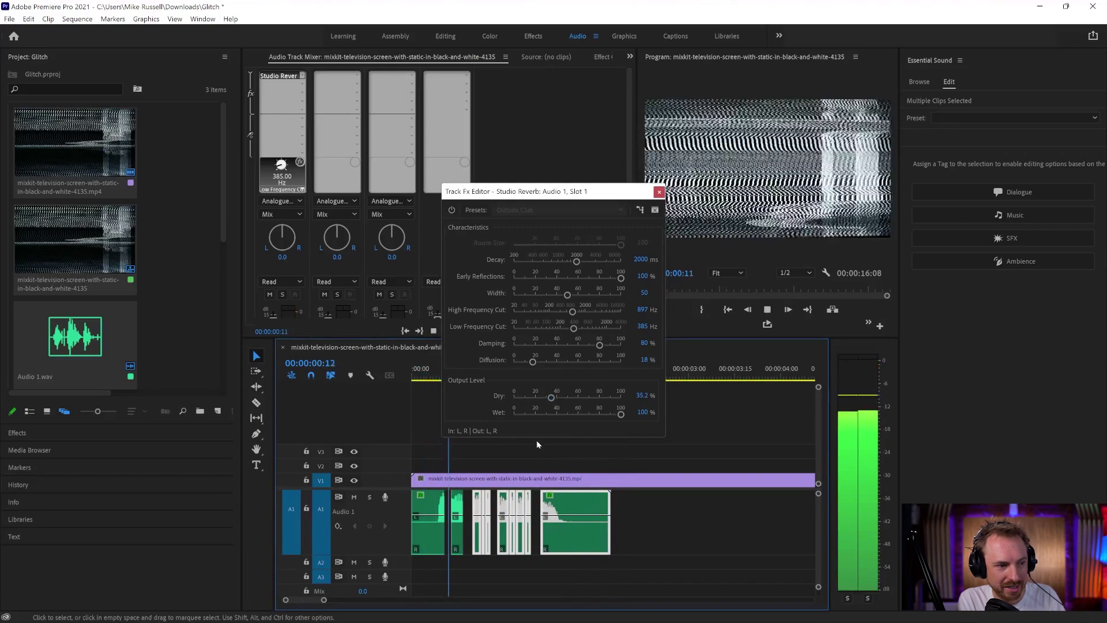
key("space")
left_click_drag(647, 537, 427, 501)
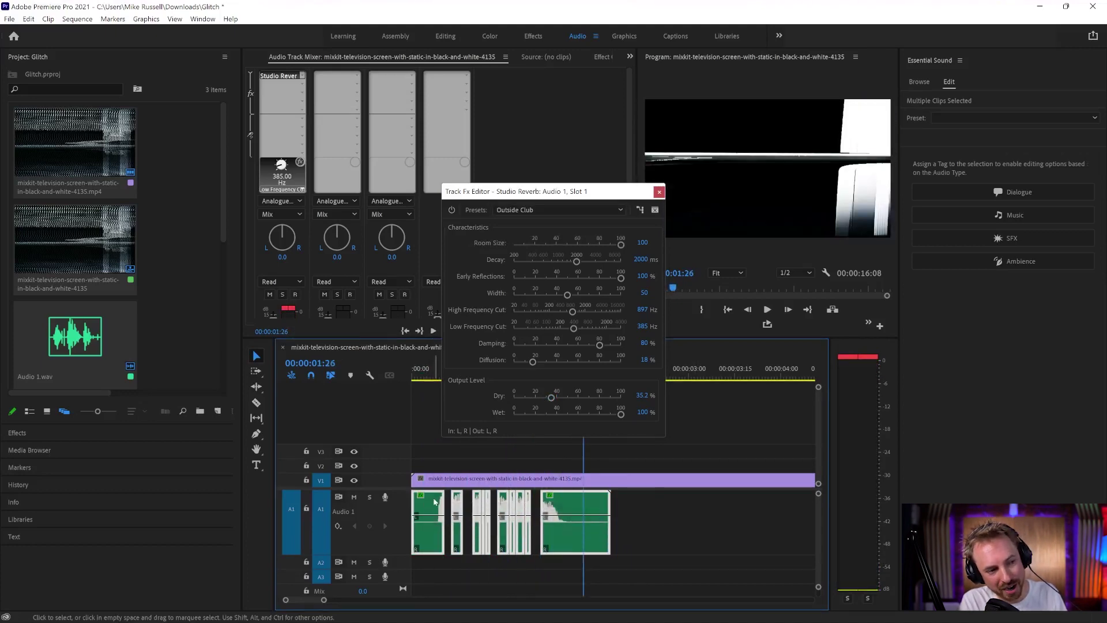
Try 200% speed on the selected A1 clips, preview it, and undo the change.
right_click(435, 502)
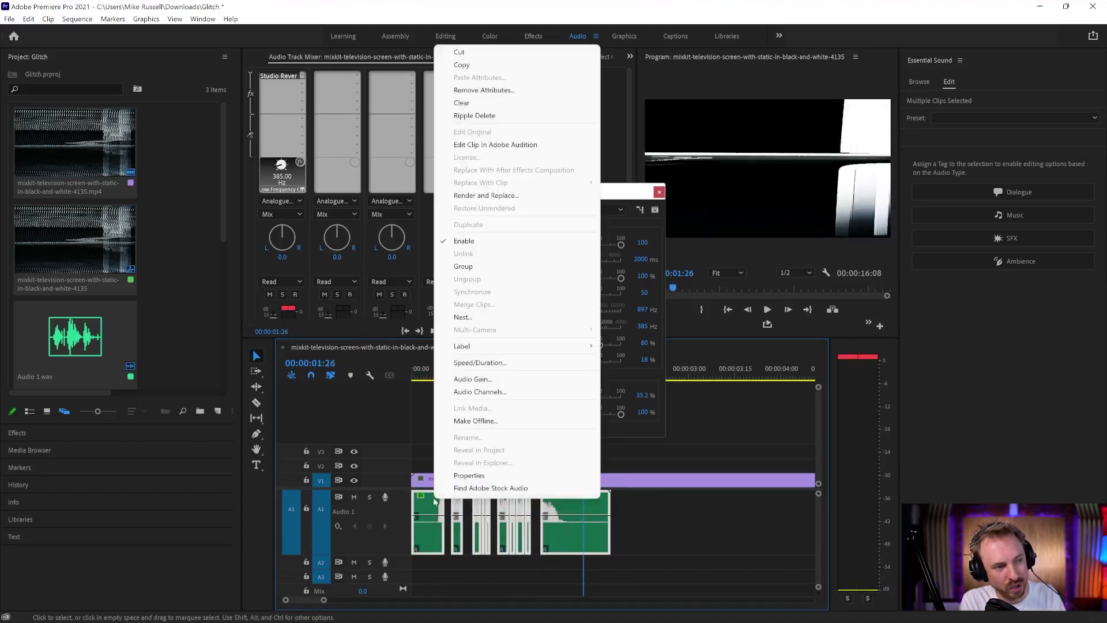
left_click(475, 363)
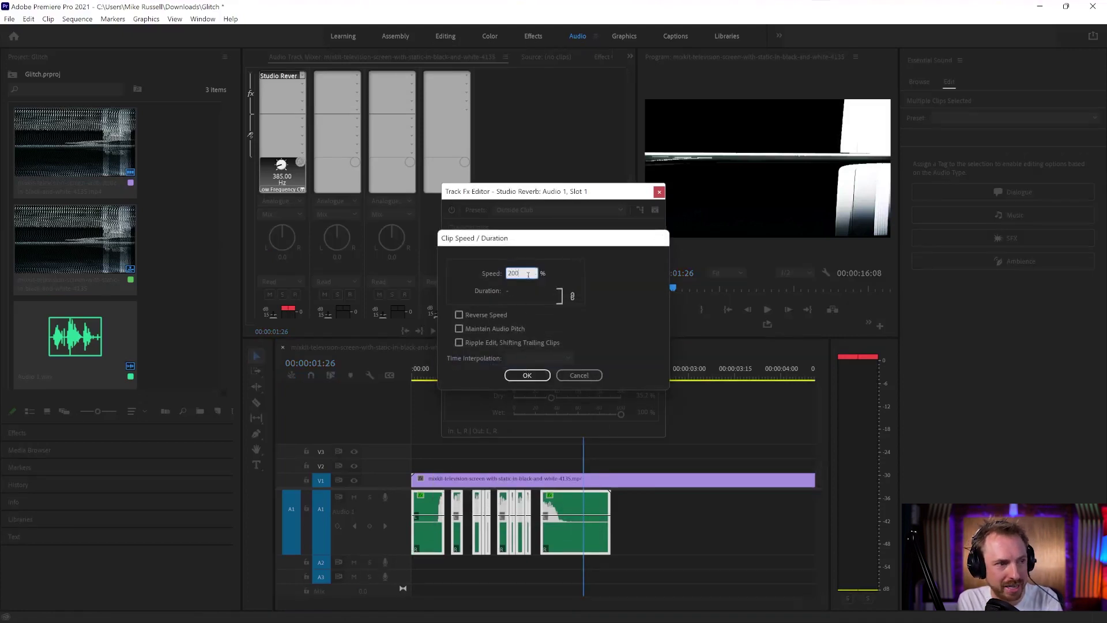
key("Return")
left_click(427, 375)
key("space")
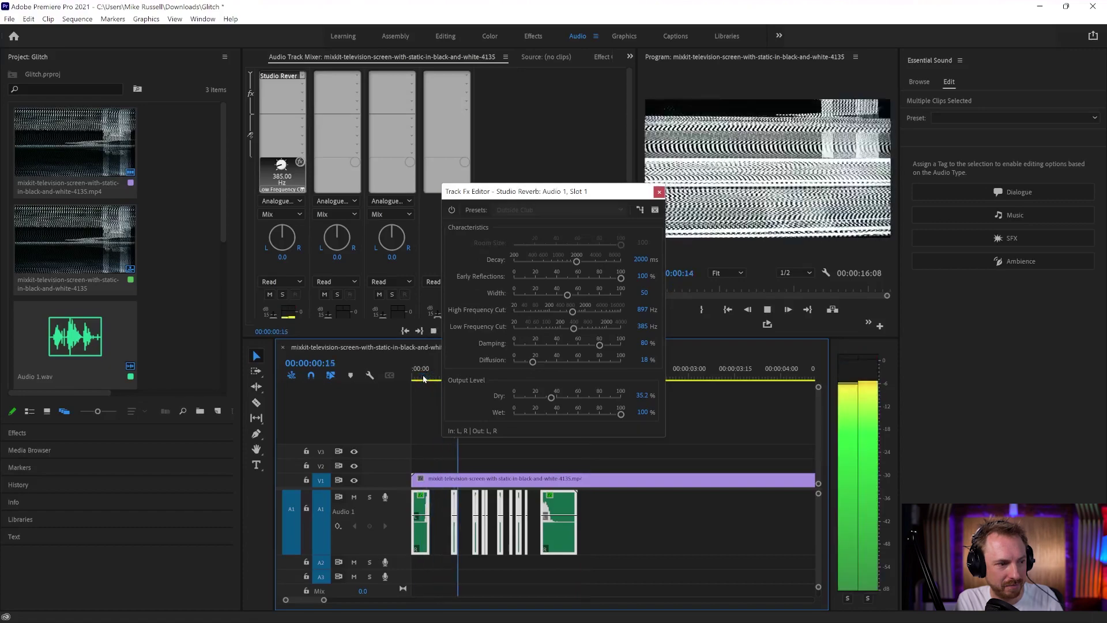
key("space")
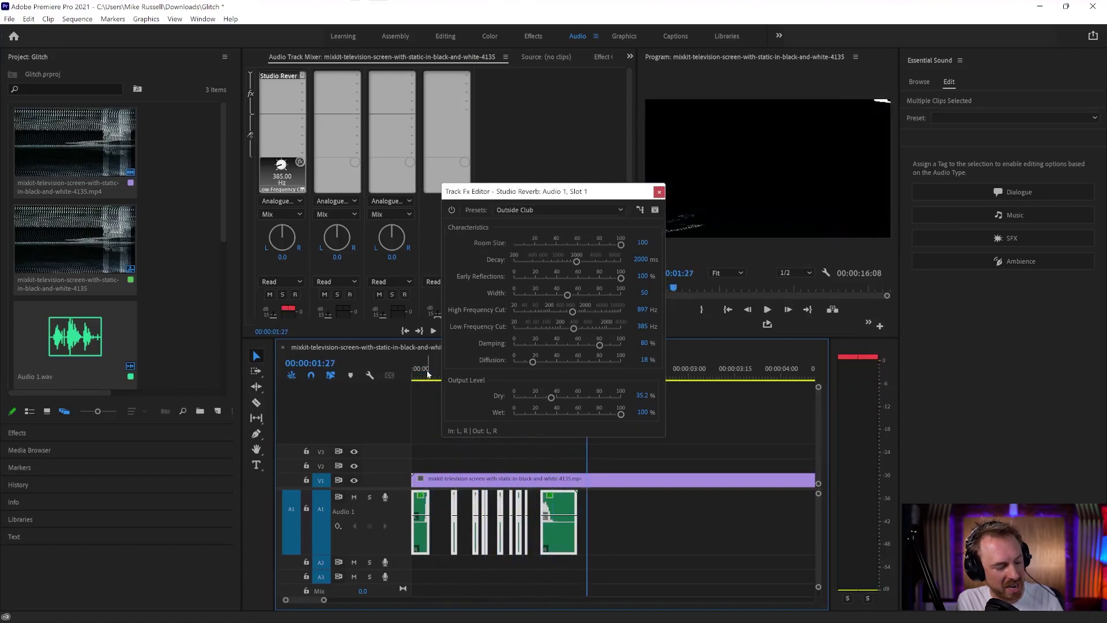
key("ctrl+z")
Set the A1 clips' speed to 50% and play them back.
right_click(435, 506)
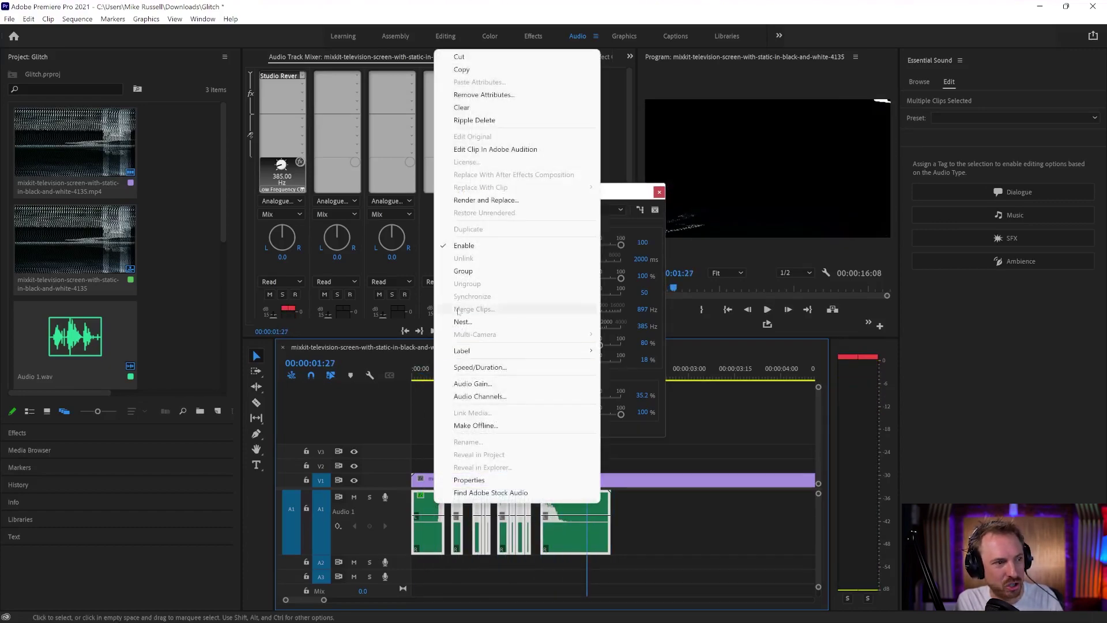
left_click(480, 366)
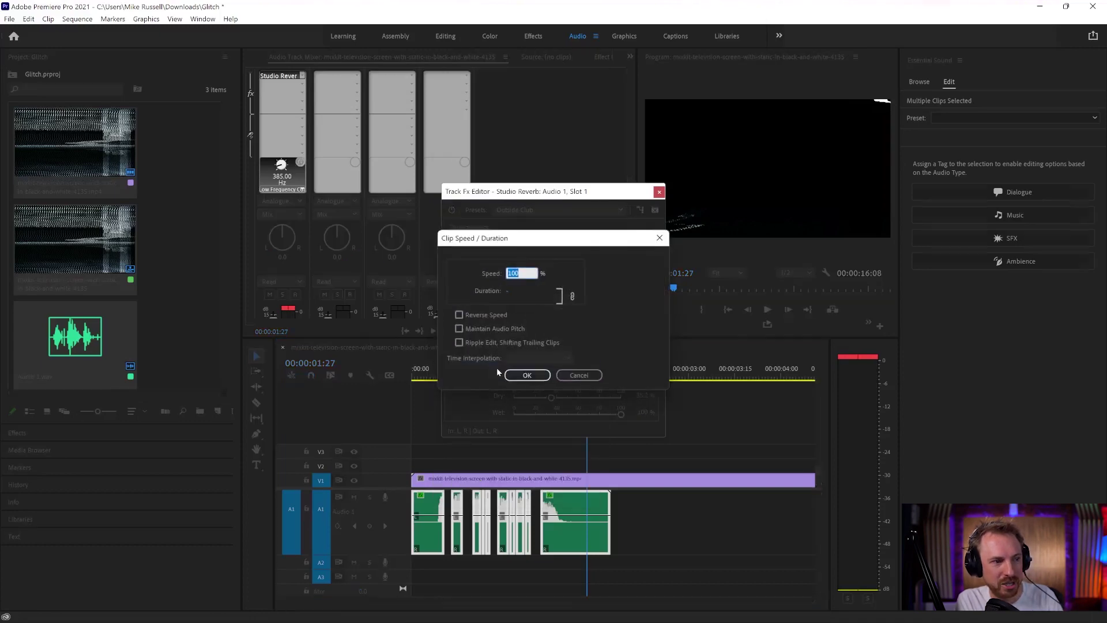
key("Return")
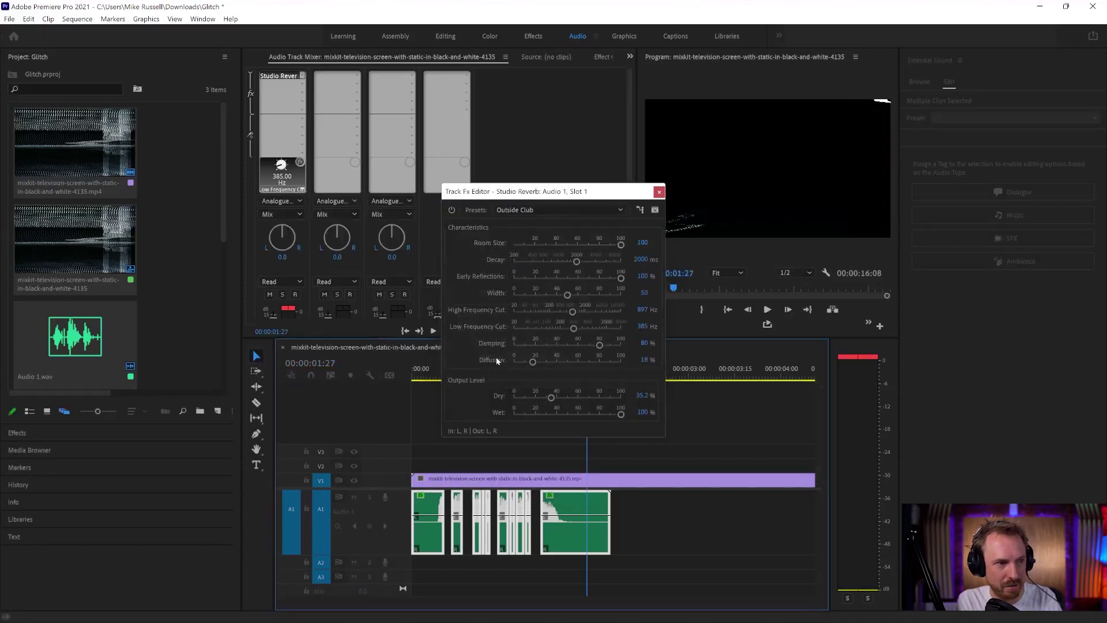
key("space")
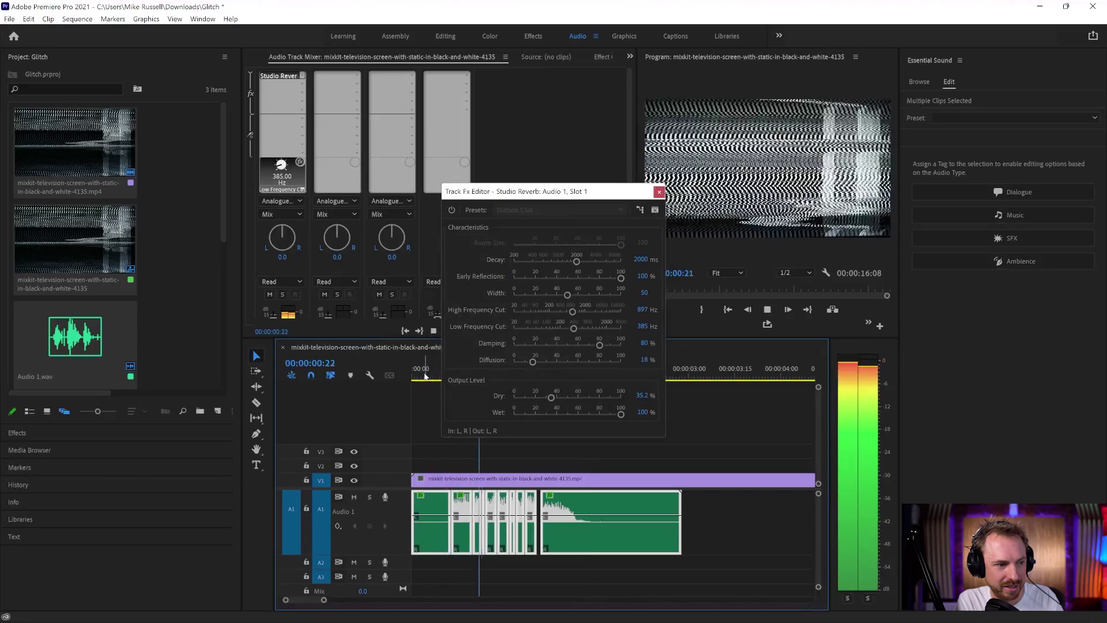